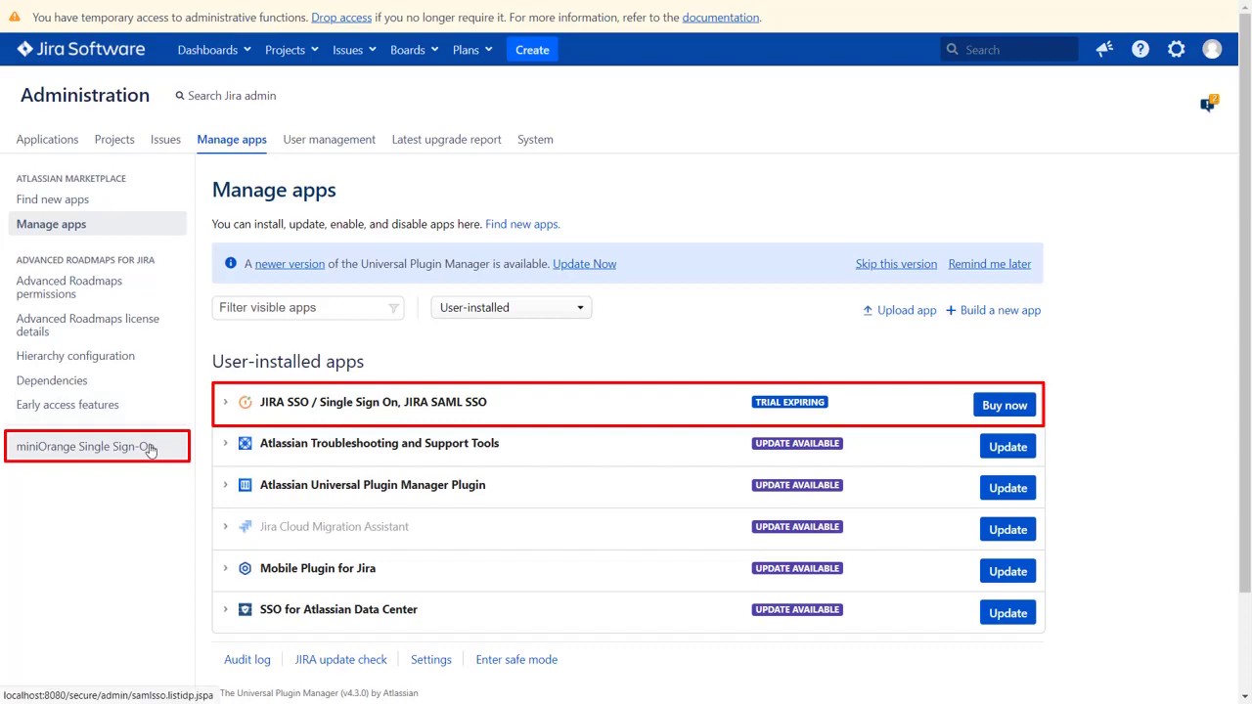
In miniOrange Single Sign-On, add a new IDP with Quick Setup and pick Okta.
click(150, 447)
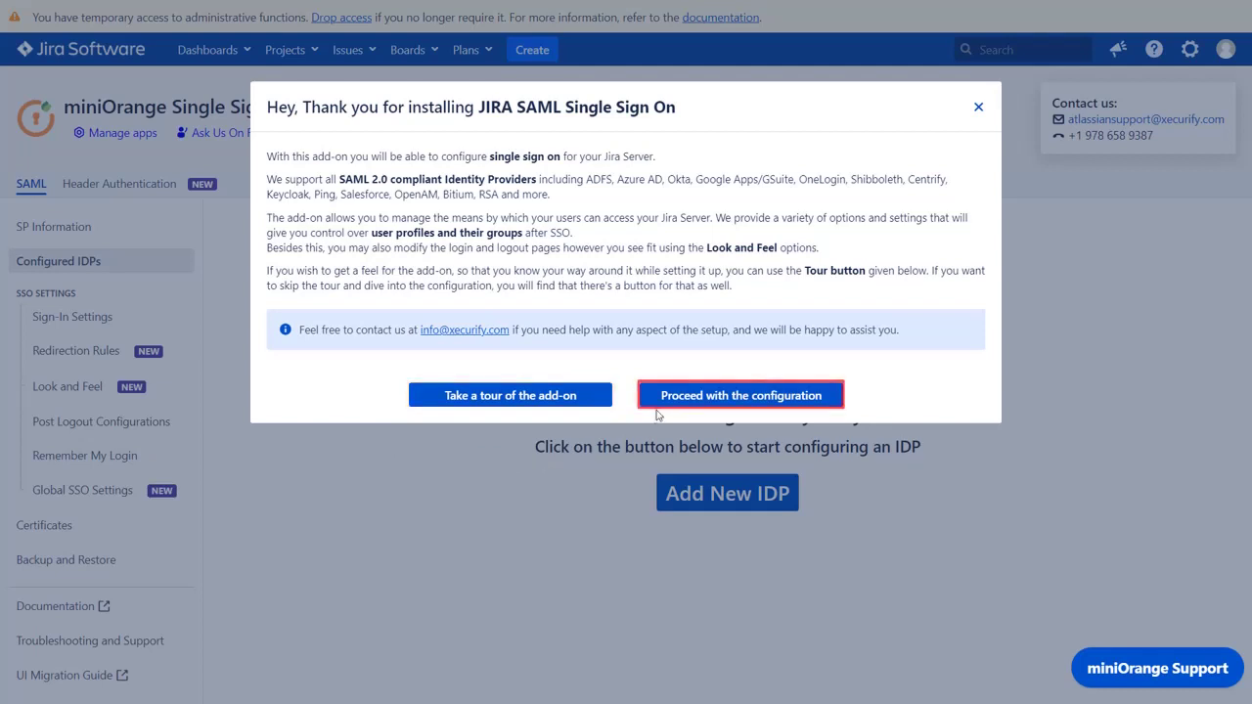
click(686, 401)
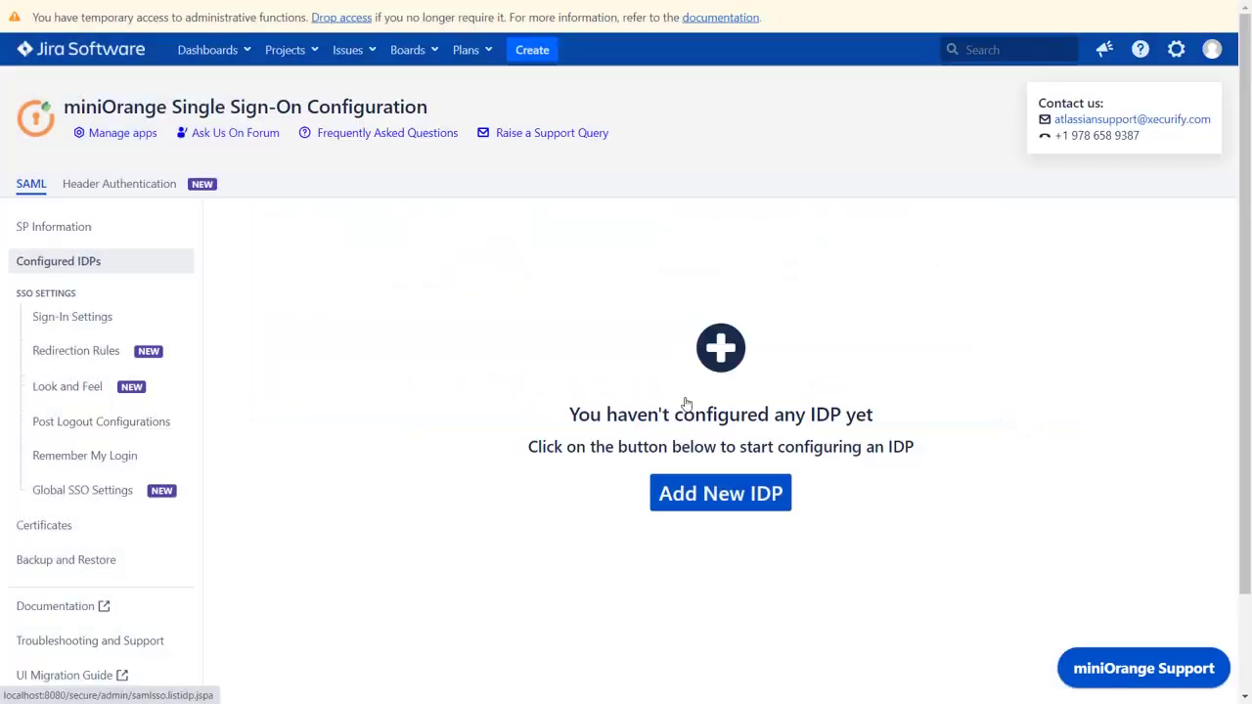
click(744, 507)
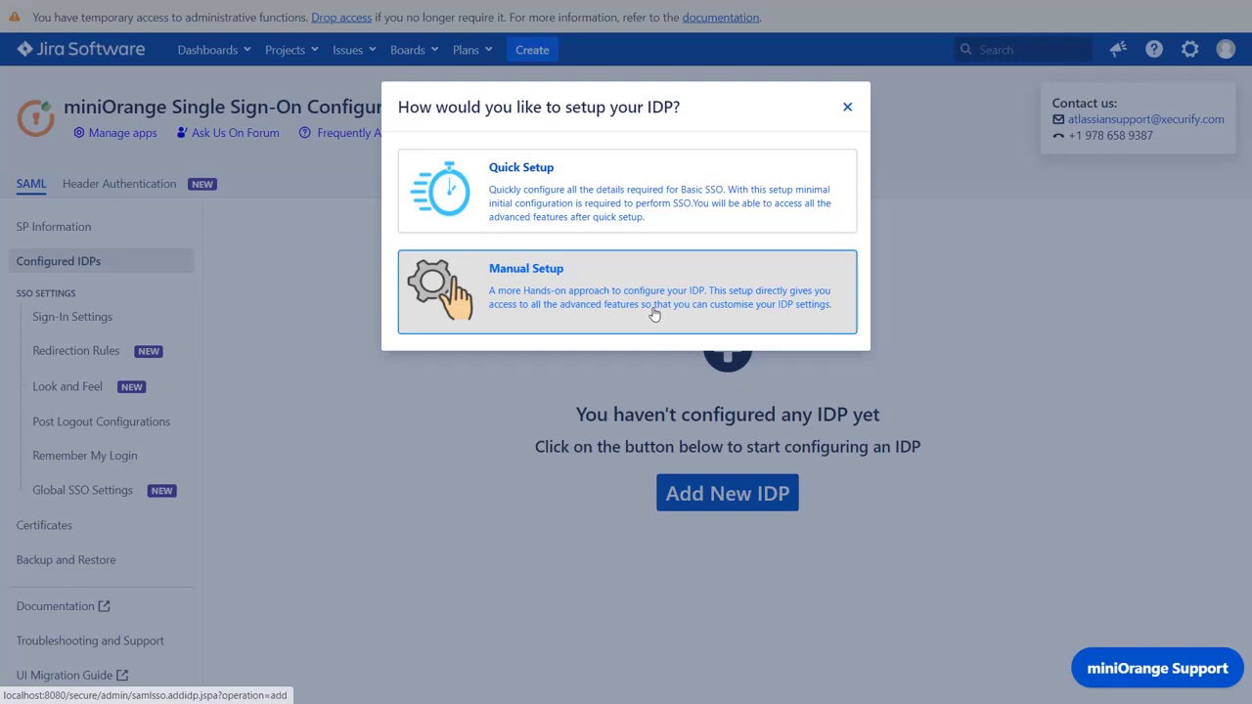
click(645, 214)
scroll(646, 214, down, 5)
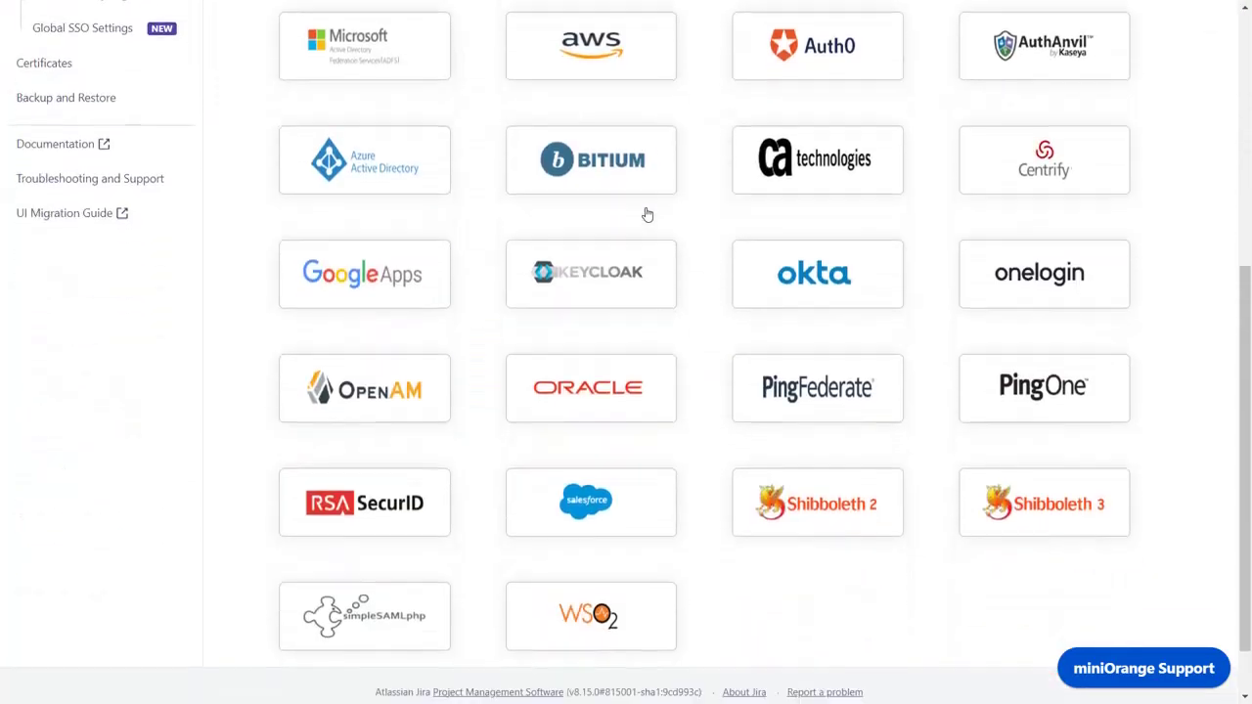
click(814, 290)
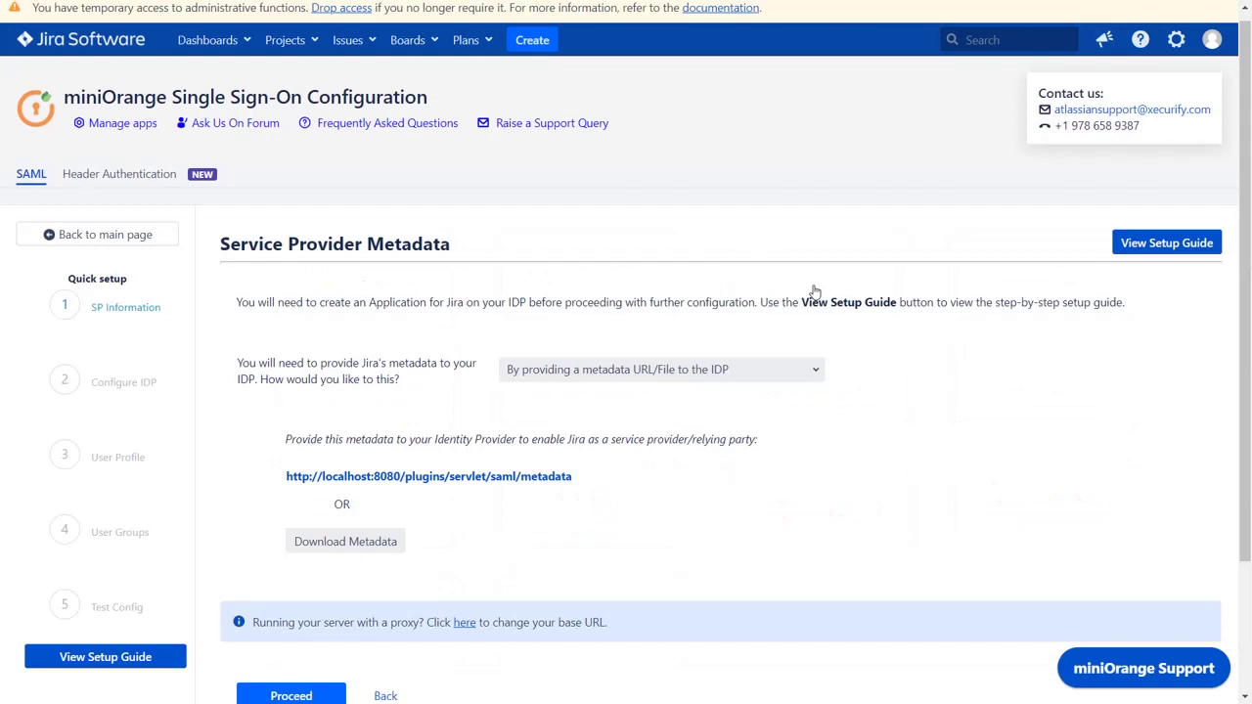
Open miniOrange's setup guide for Jira SAML SSO with Okta and scroll through it.
click(1137, 247)
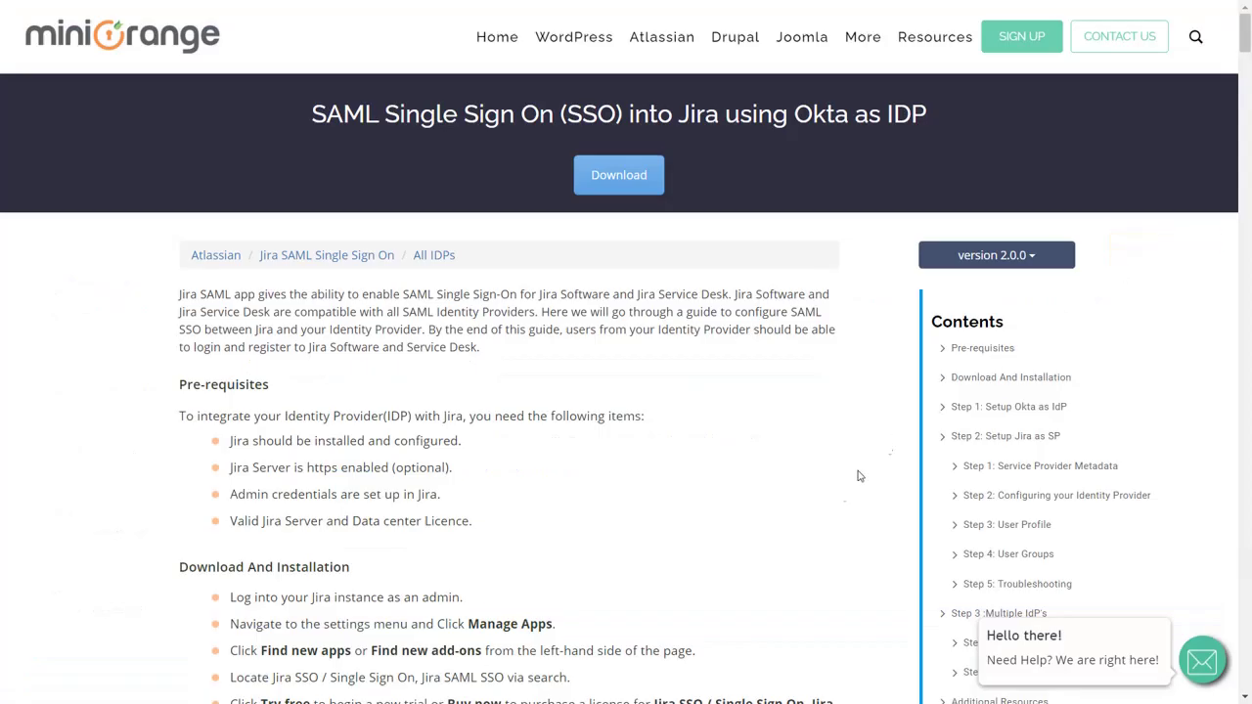
scroll(816, 511, down, 1)
scroll(816, 511, down, 20)
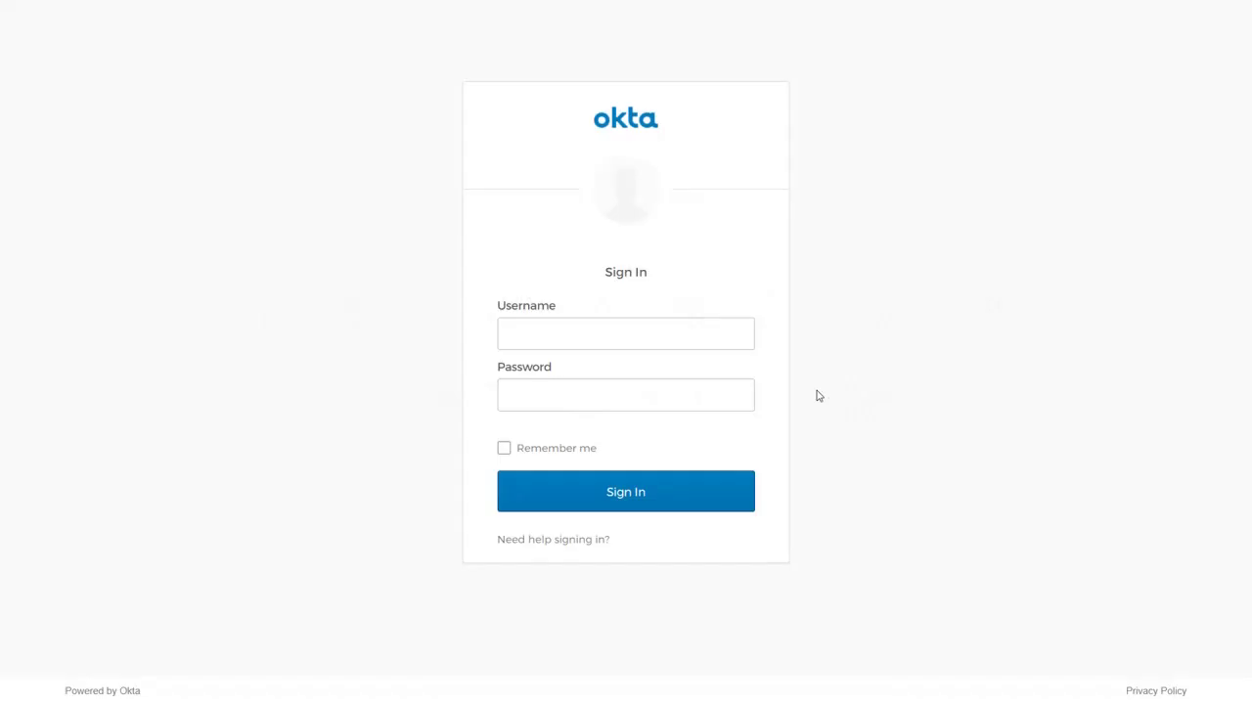
Sign in to Okta with the administrator's e-mail address and password.
click(737, 336)
click(707, 394)
text(***********)
click(642, 500)
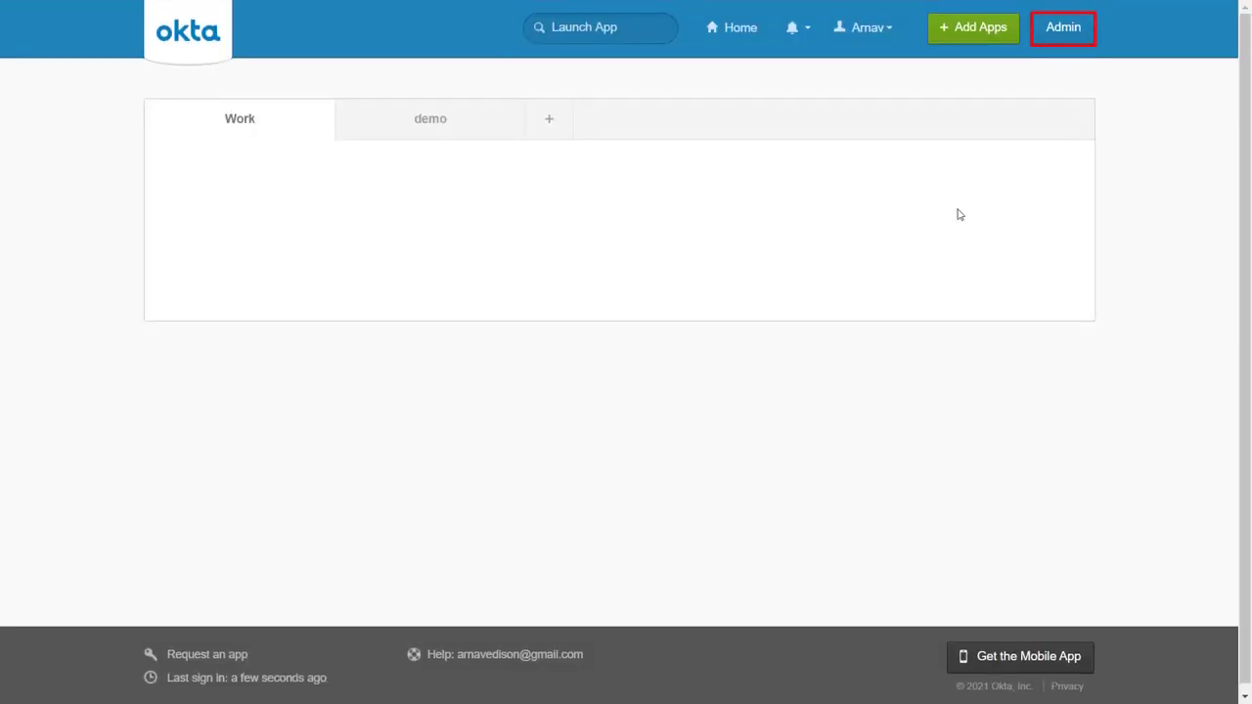
In the Admin console's Applications list, create a new SAML 2.0 app integration.
click(1060, 33)
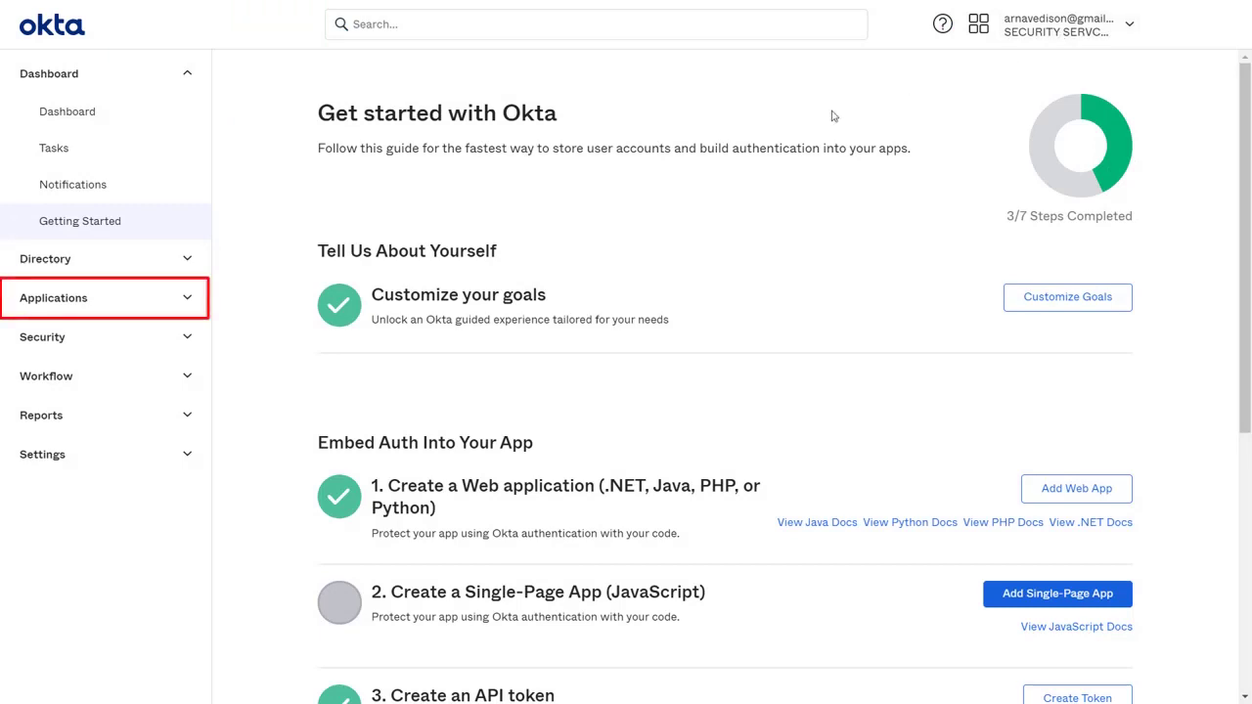
click(183, 307)
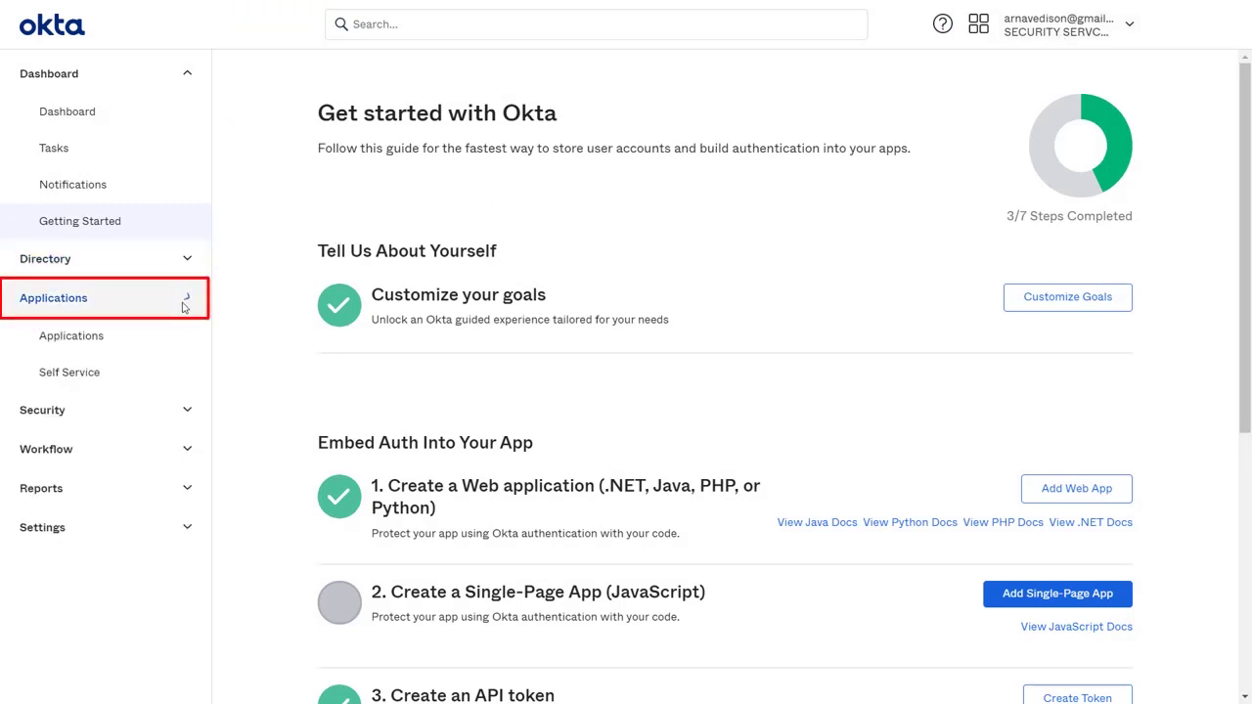
click(104, 347)
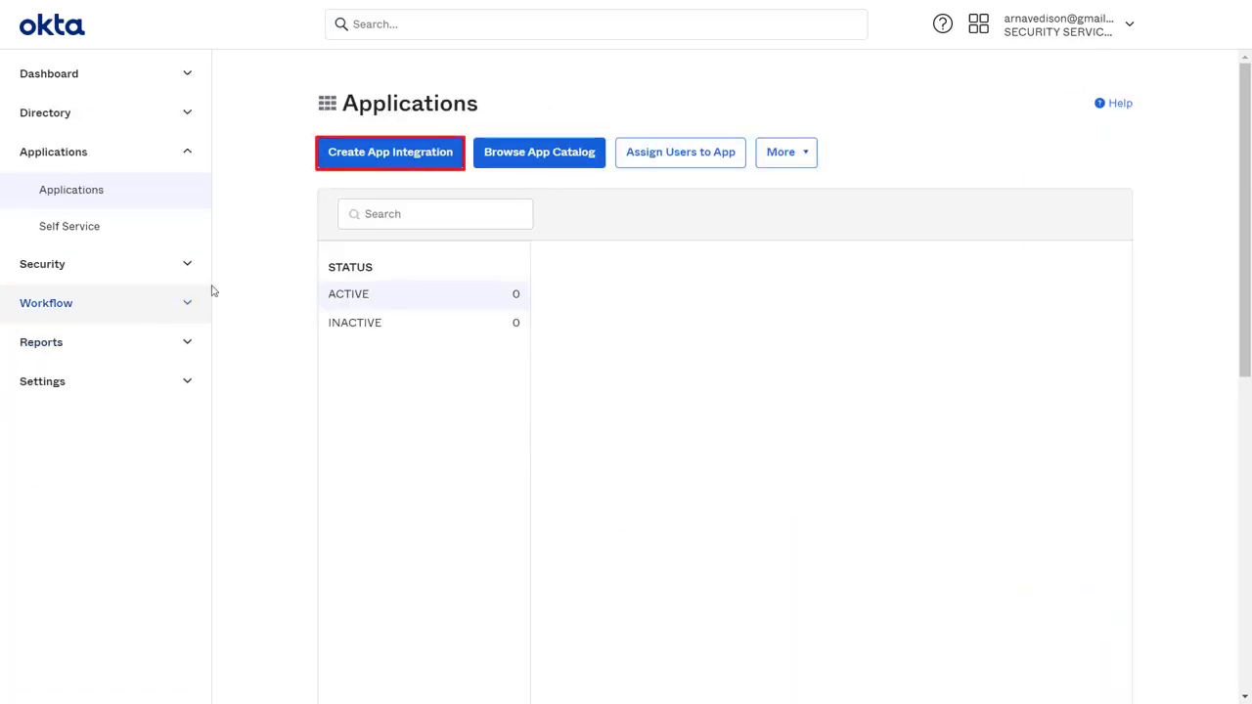
click(370, 164)
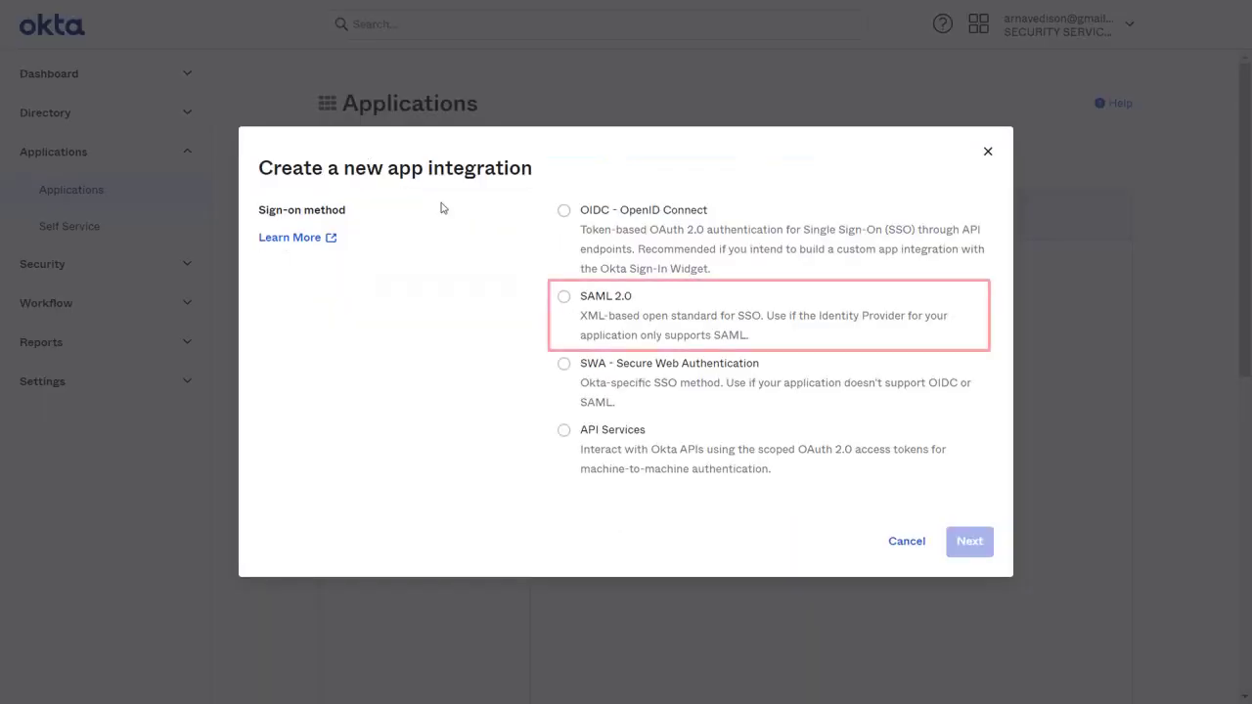
click(564, 298)
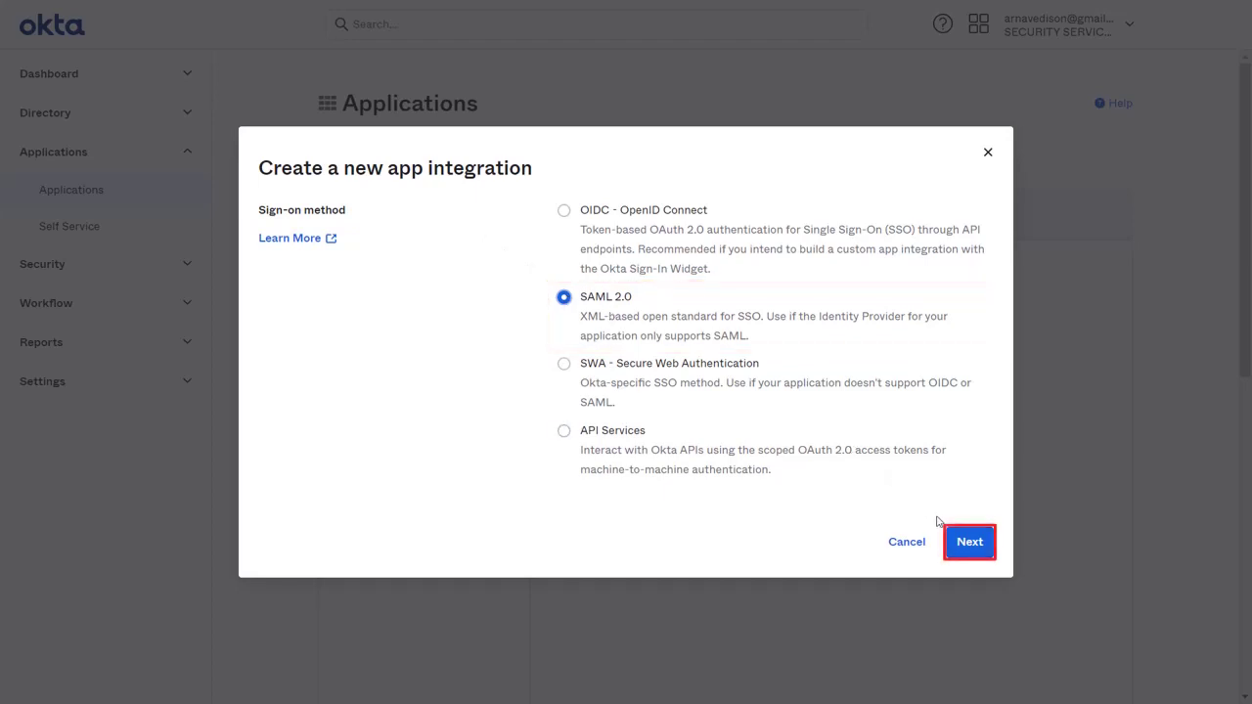
click(961, 544)
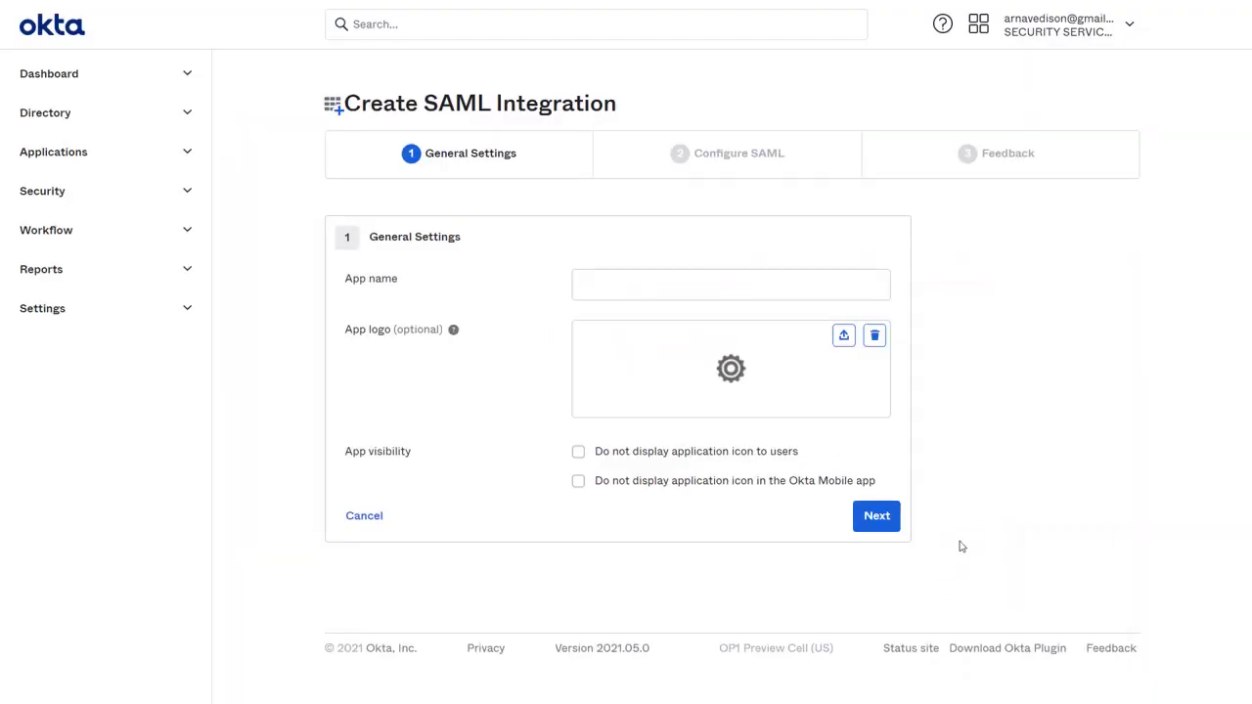
click(770, 289)
Name the Okta app 'JIRA SAML' and set Jira's metadata option to manual configuration.
text(JIRA SAML)
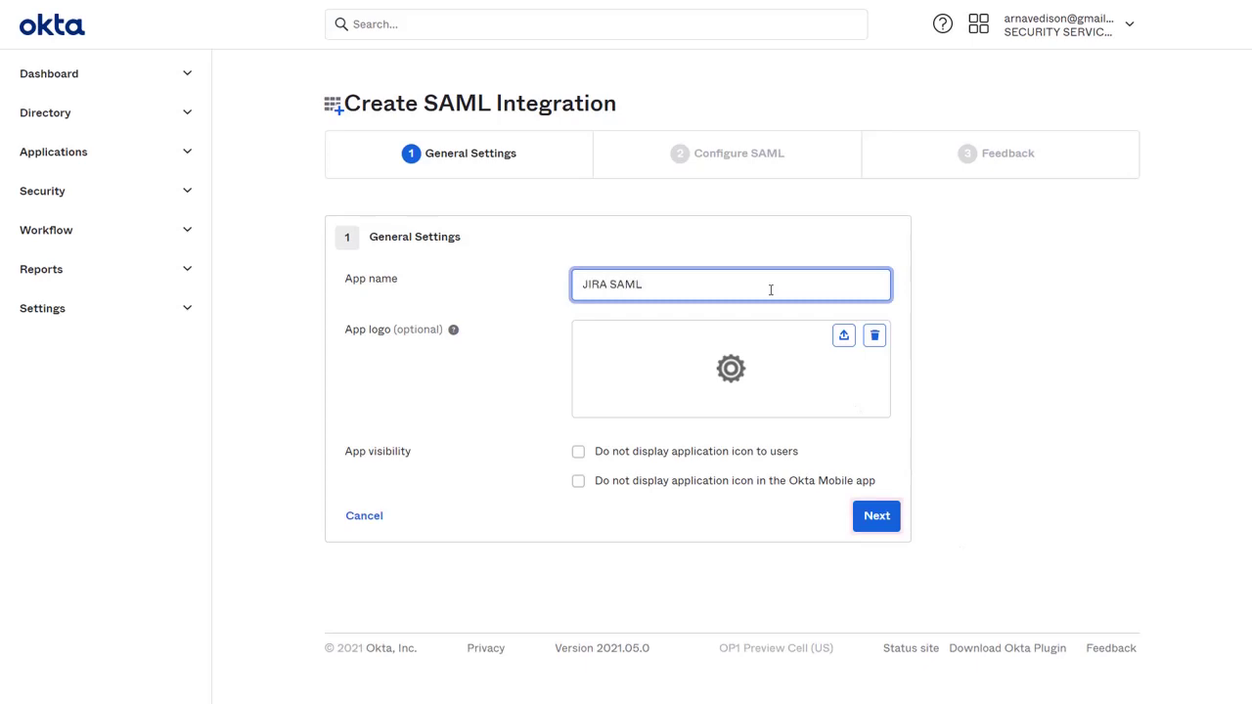
click(861, 528)
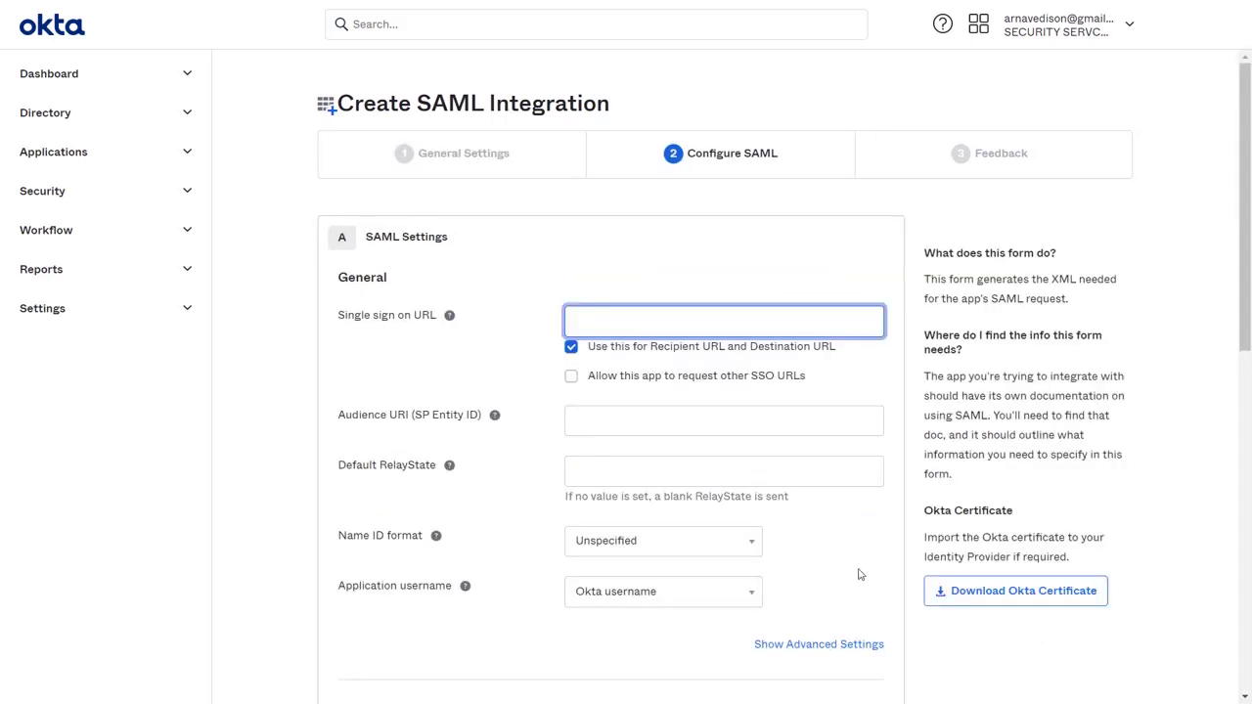
key(alt+Tab)
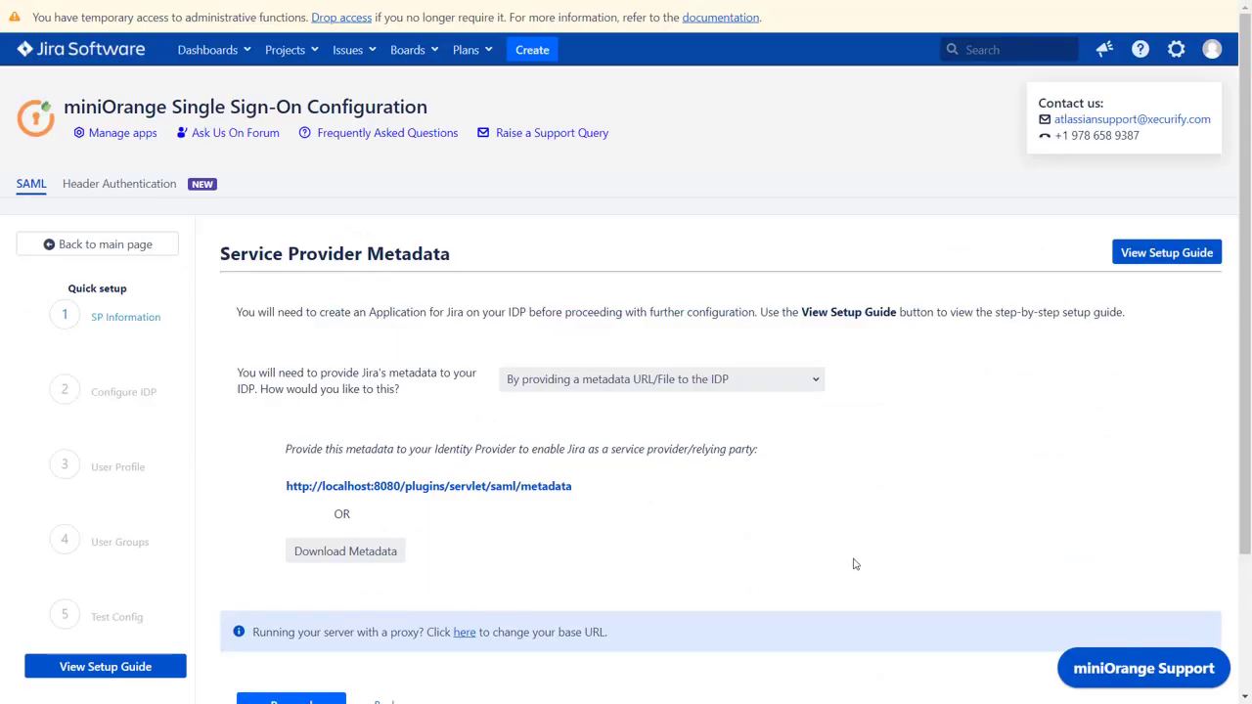
click(768, 384)
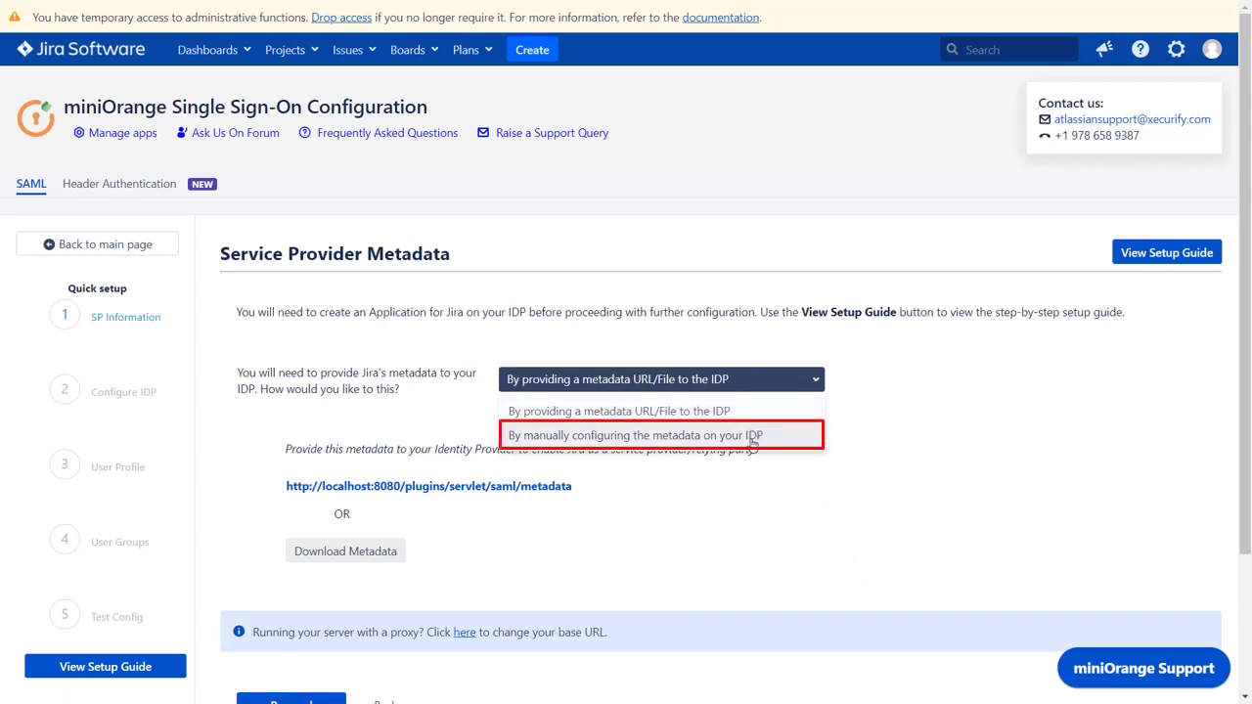
click(751, 443)
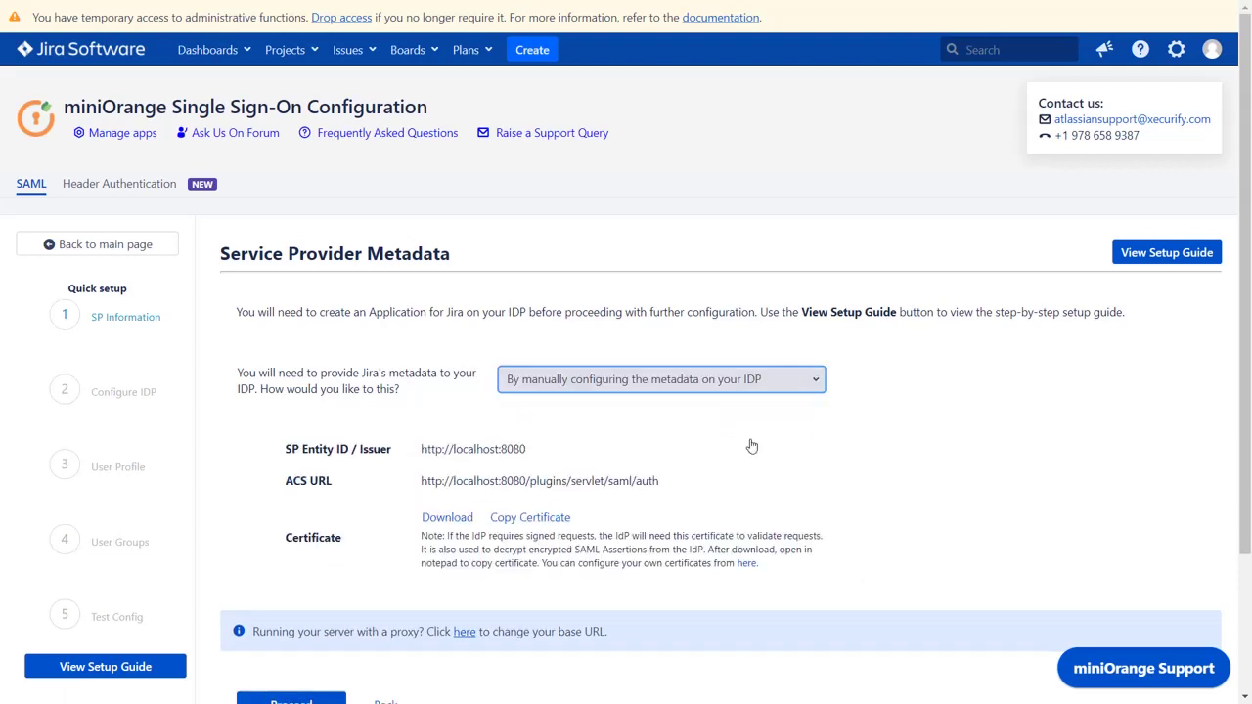
Paste Jira's ACS URL into Okta's Single sign on URL and copy the SP Entity ID.
click(624, 480)
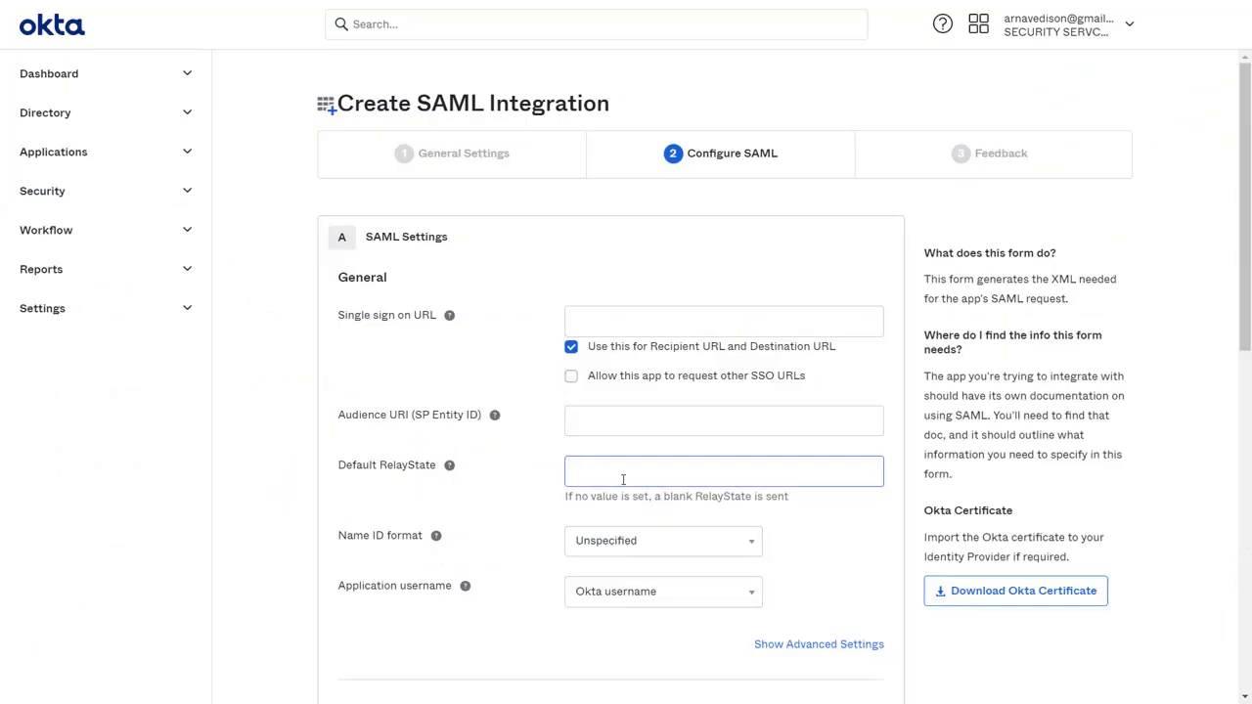
click(631, 321)
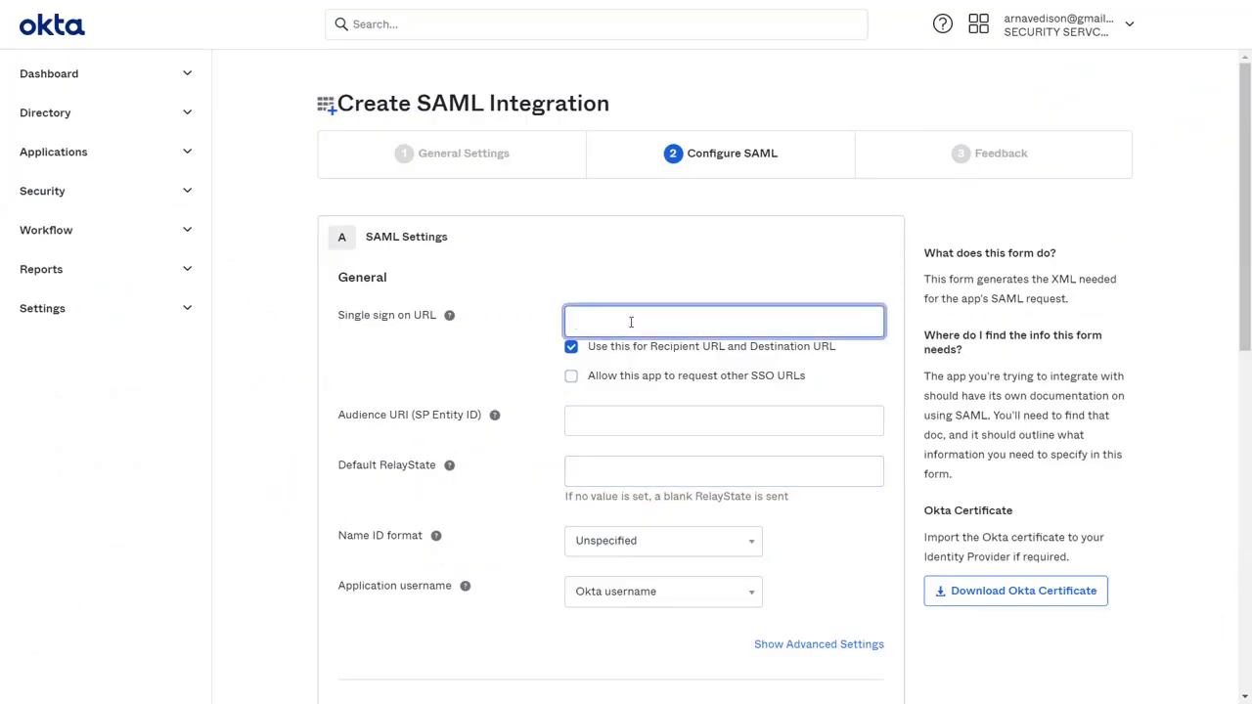
key(ctrl+v)
key(alt+Tab)
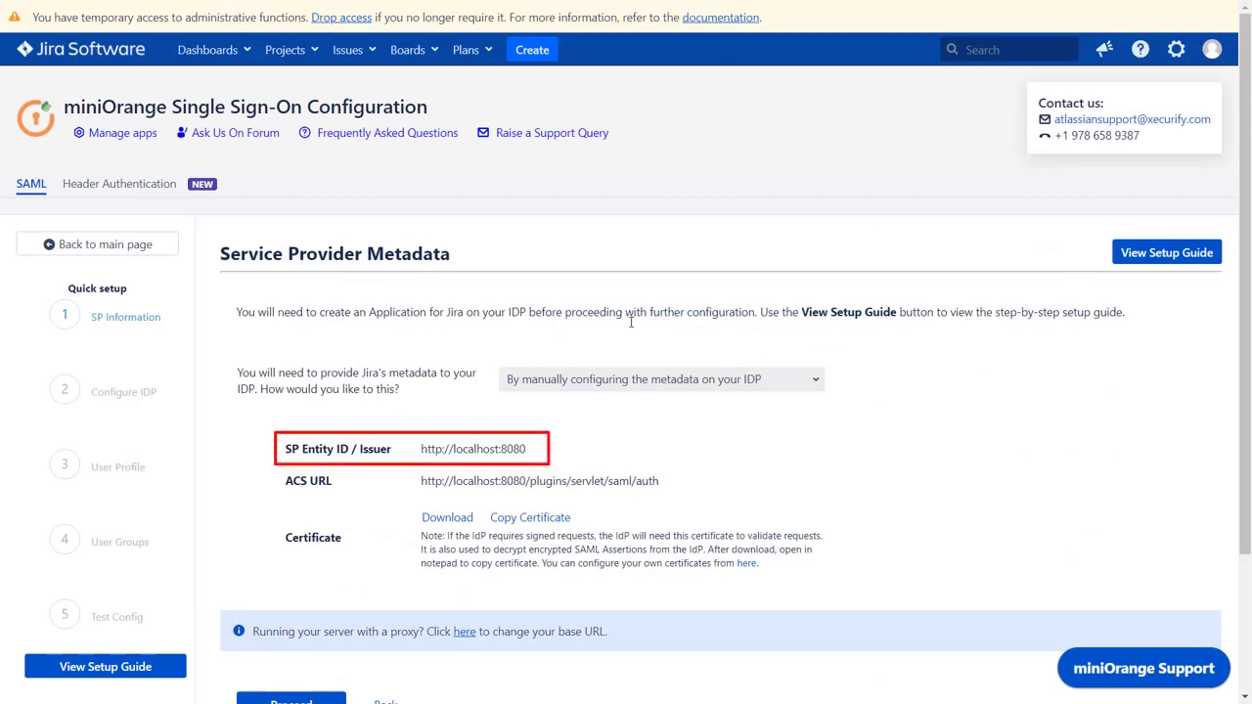
click(499, 450)
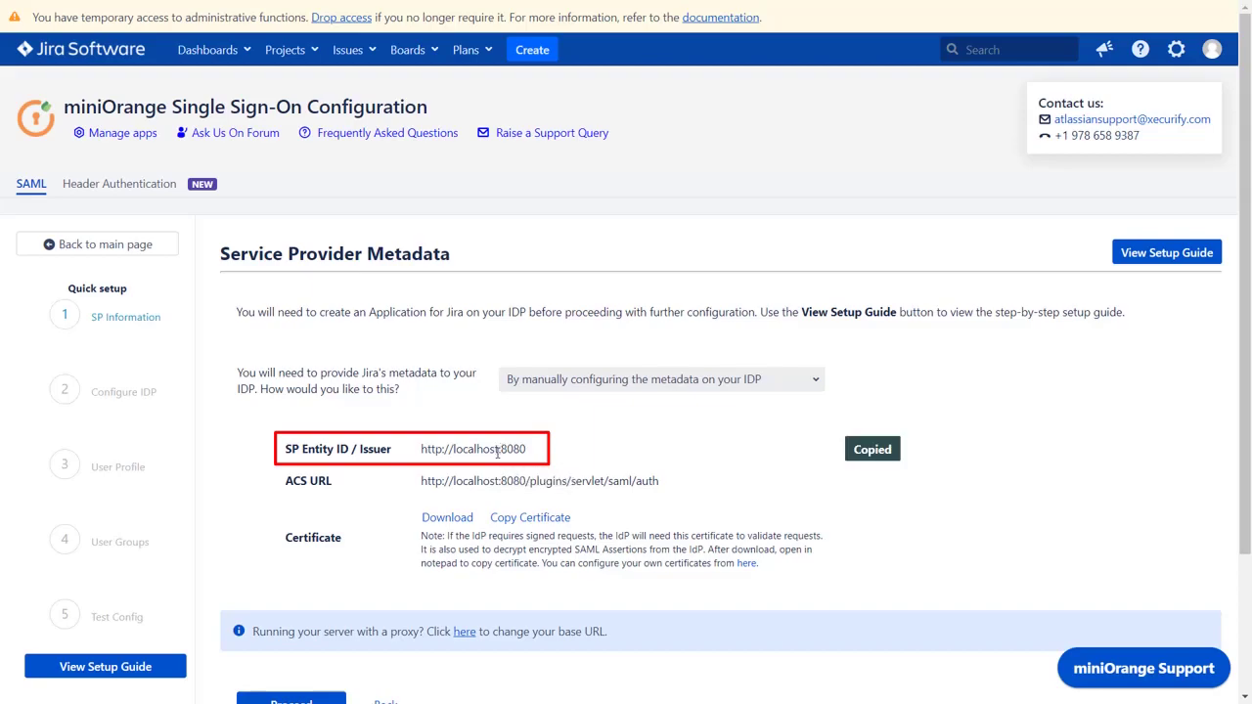
key(alt+Tab)
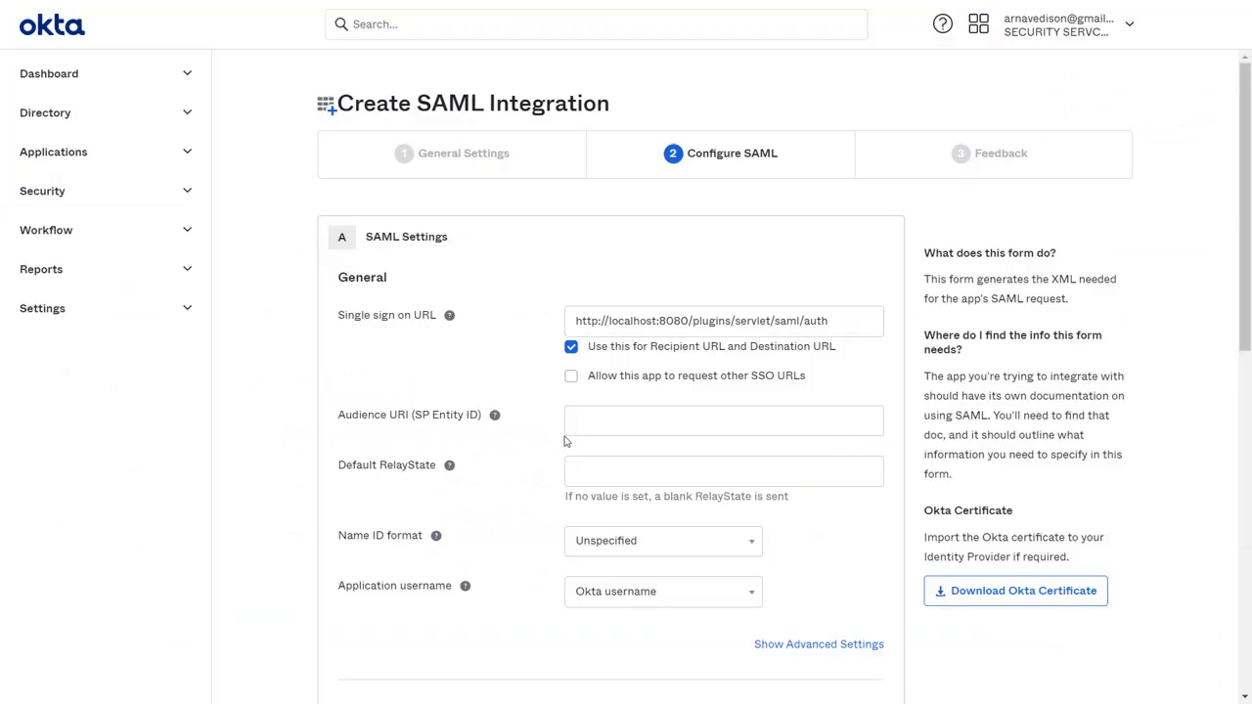
click(587, 427)
key(ctrl+v)
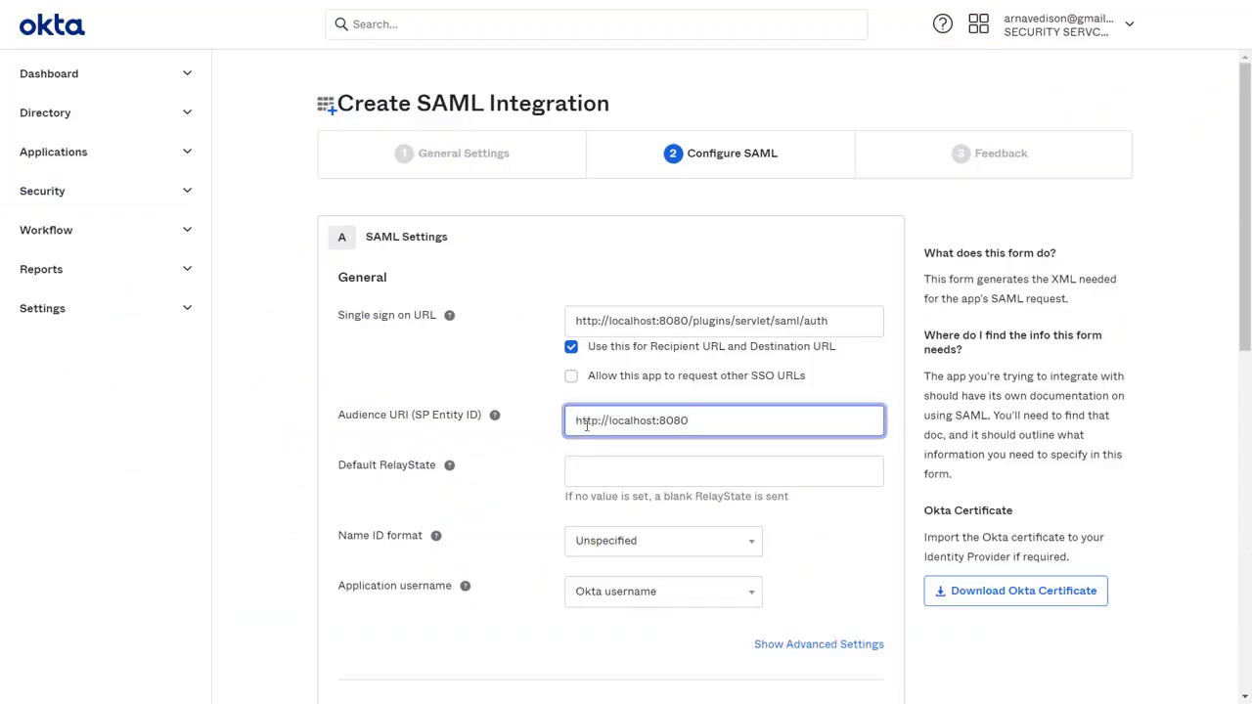
click(630, 546)
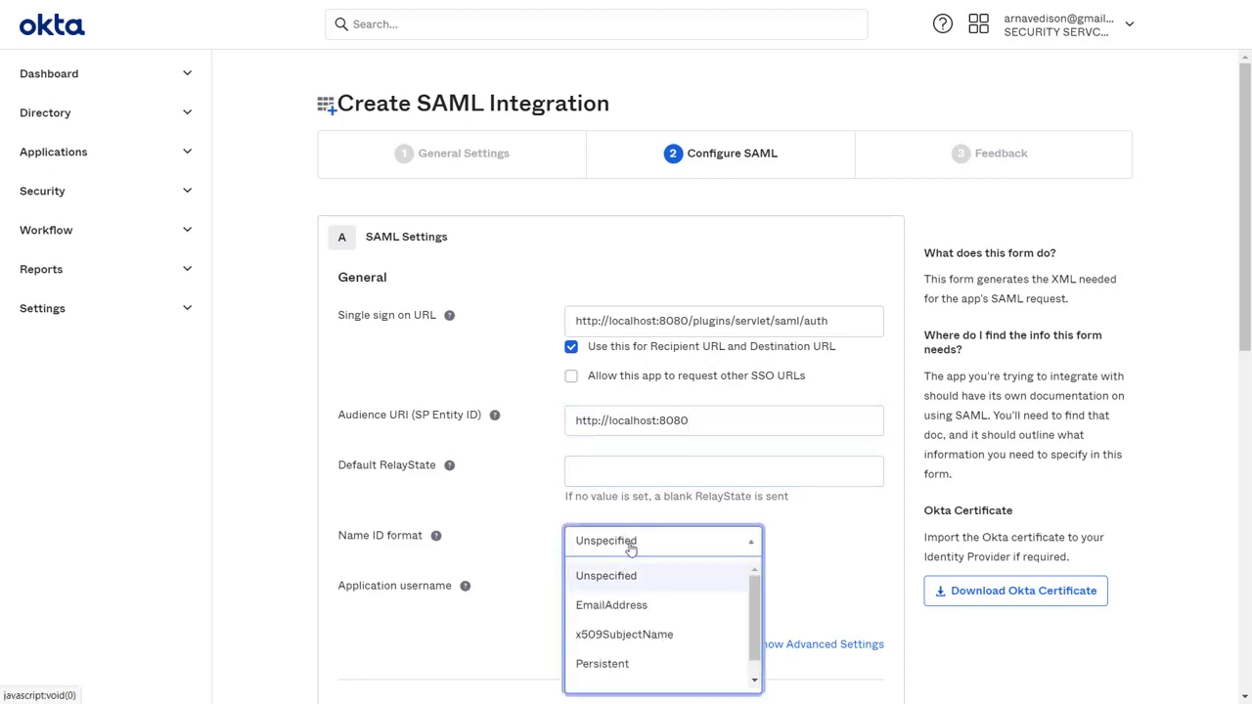
click(632, 606)
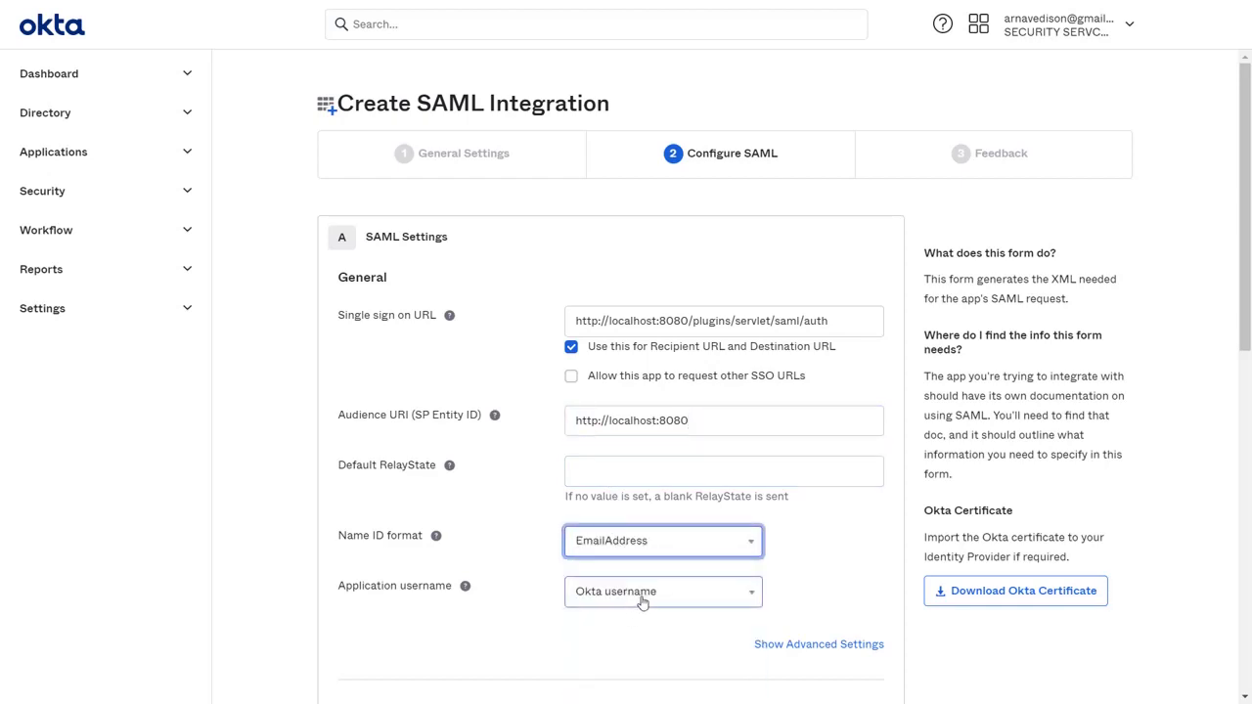
click(643, 603)
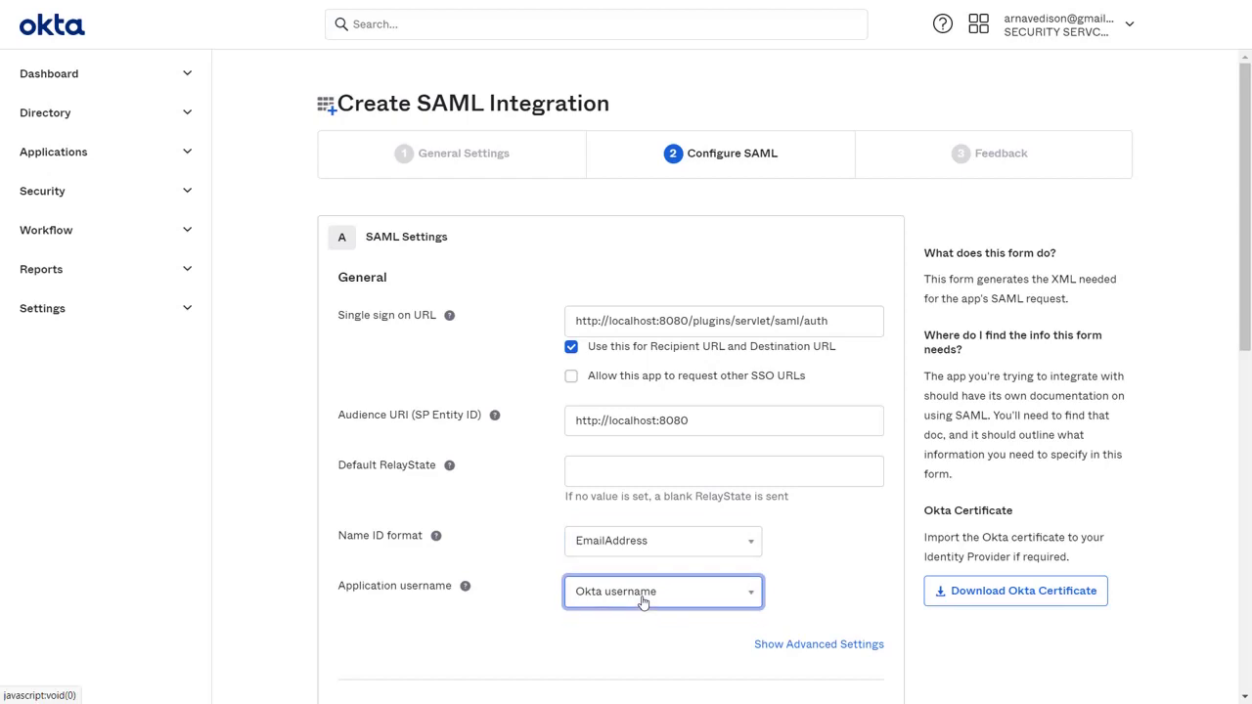
Add attribute statements mapping firstName to user.firstName and lastName to user.lastName.
scroll(643, 602, down, 5)
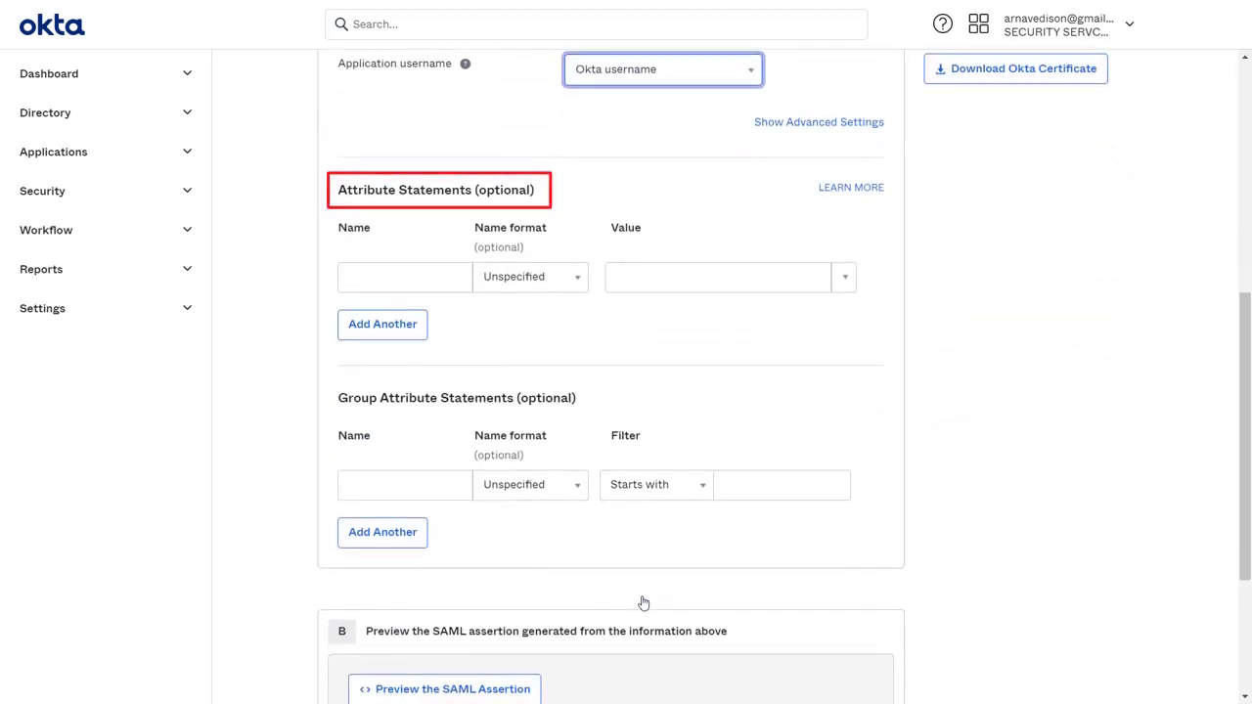
click(444, 278)
text(firstNam)
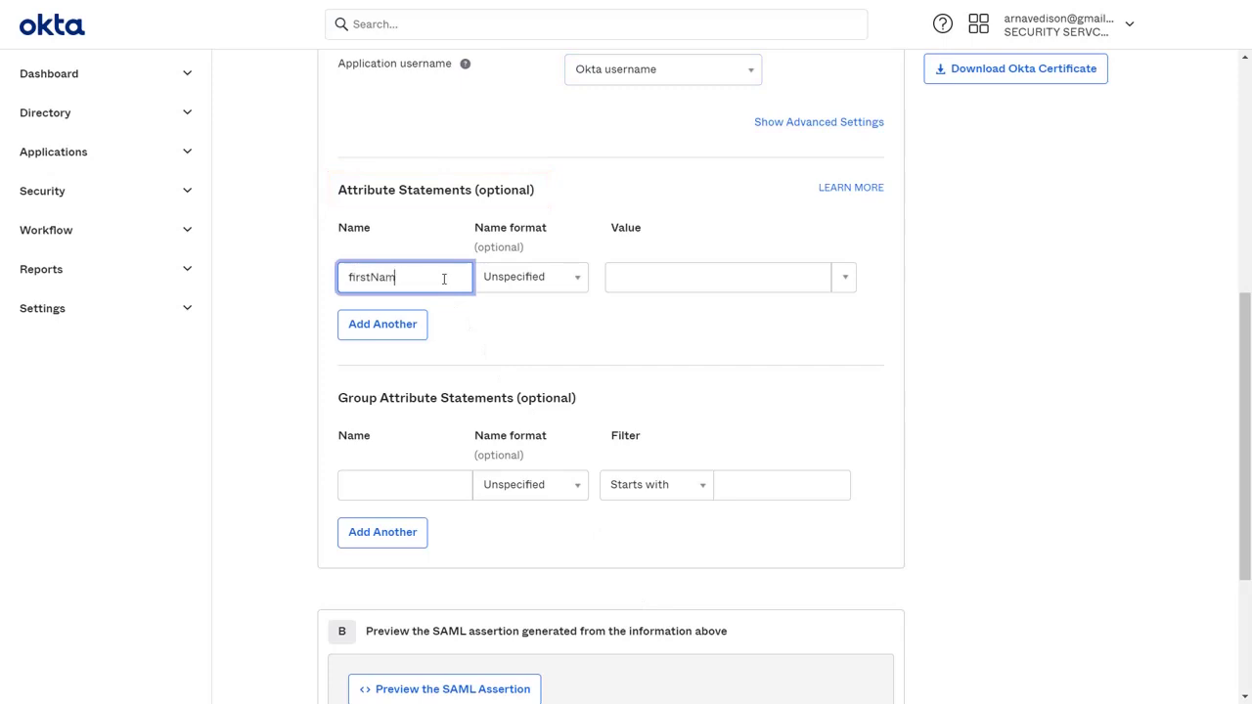
text(e)
click(844, 277)
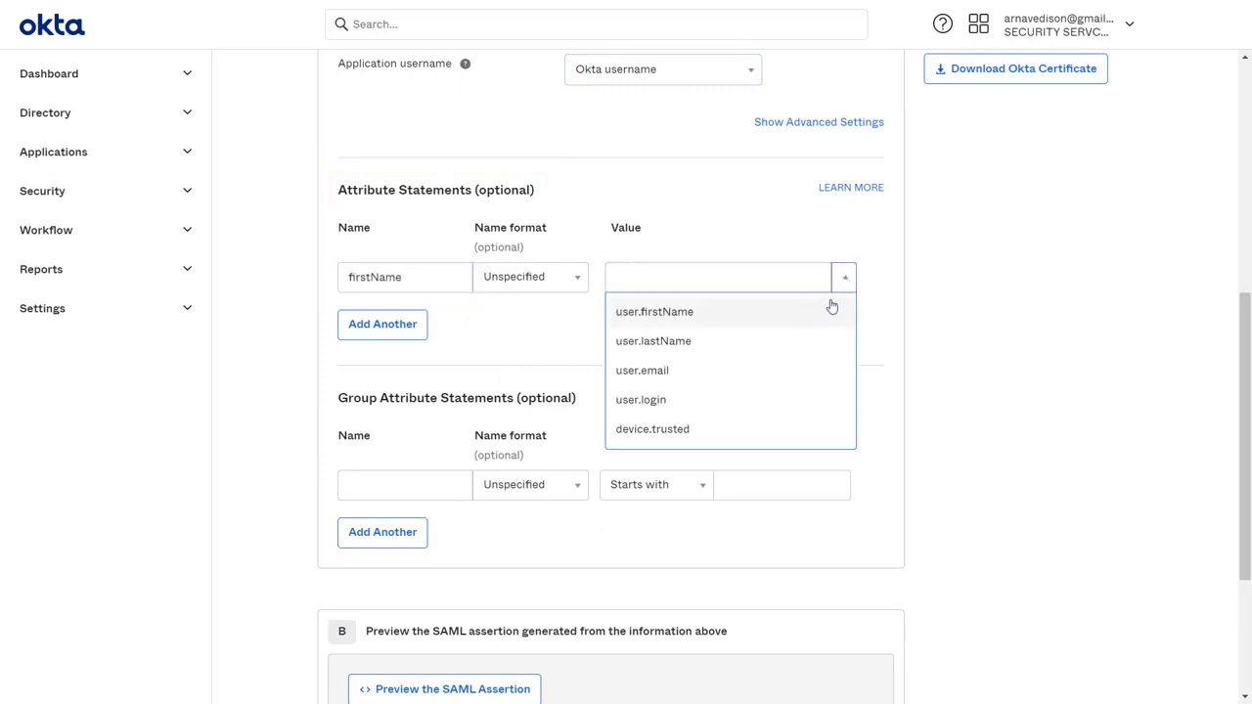
click(825, 311)
click(416, 324)
click(409, 328)
text(lastName)
click(845, 332)
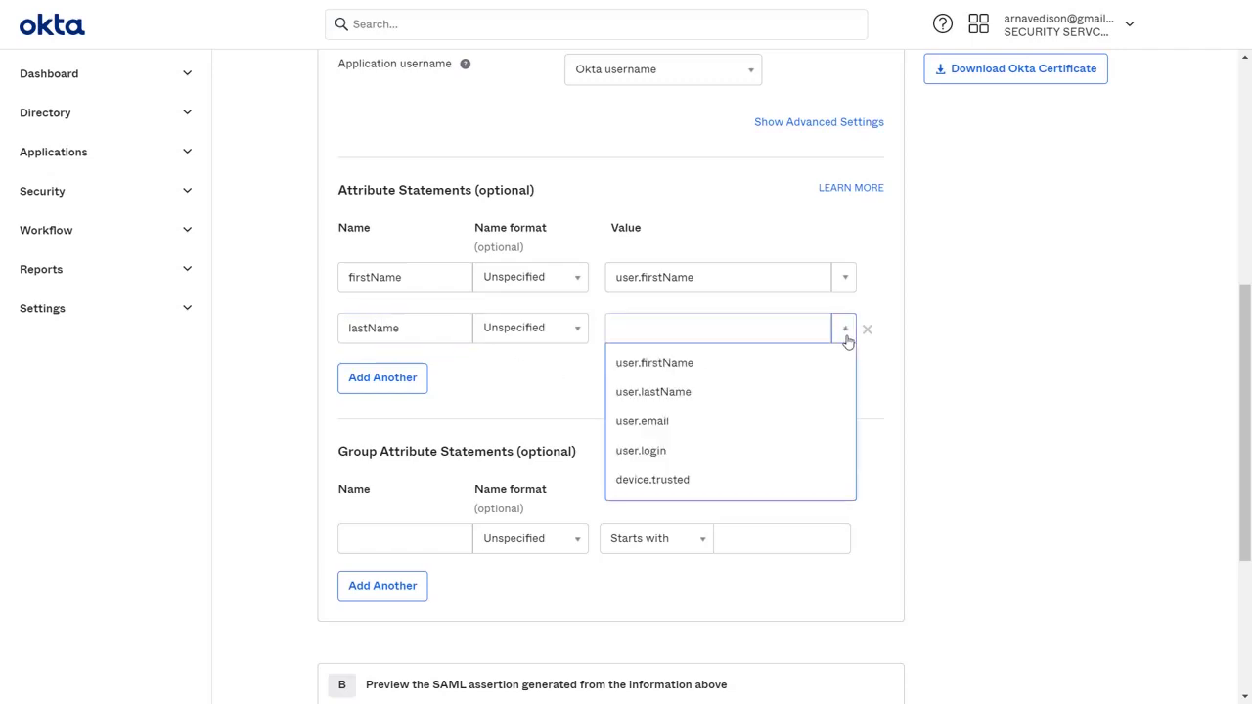
click(805, 390)
Add a NameID attribute statement mapped to user.email.
click(418, 386)
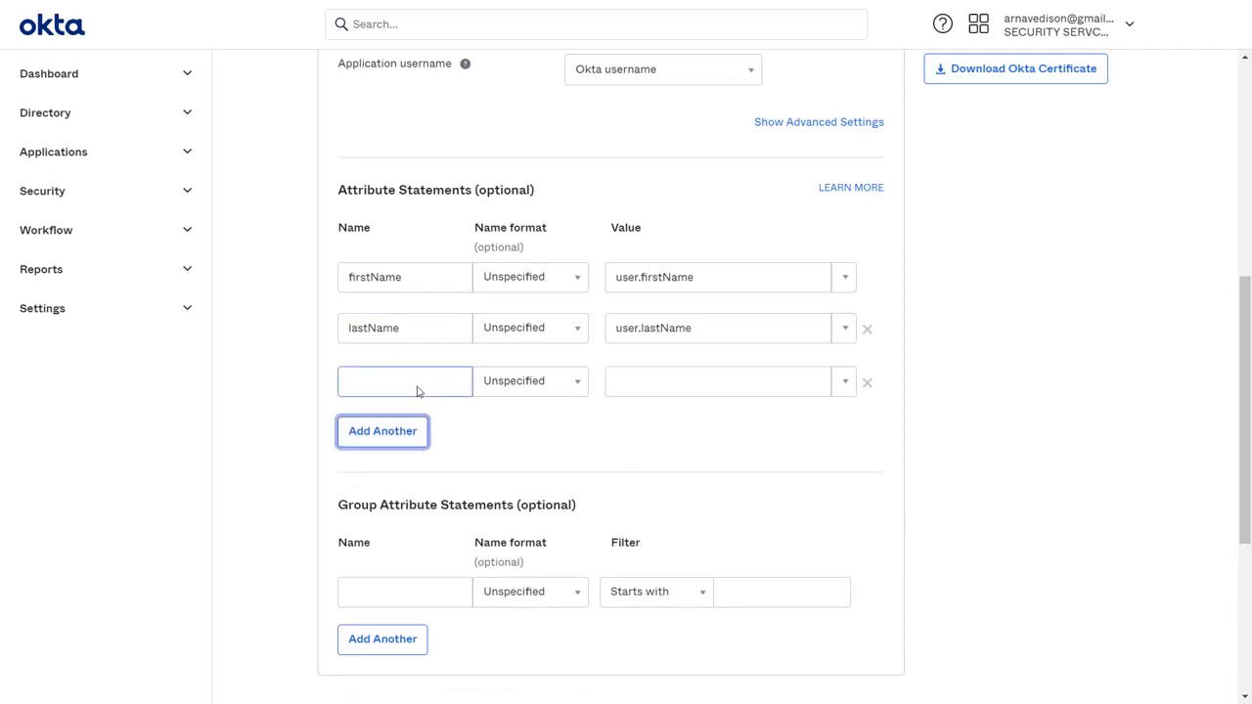
click(418, 386)
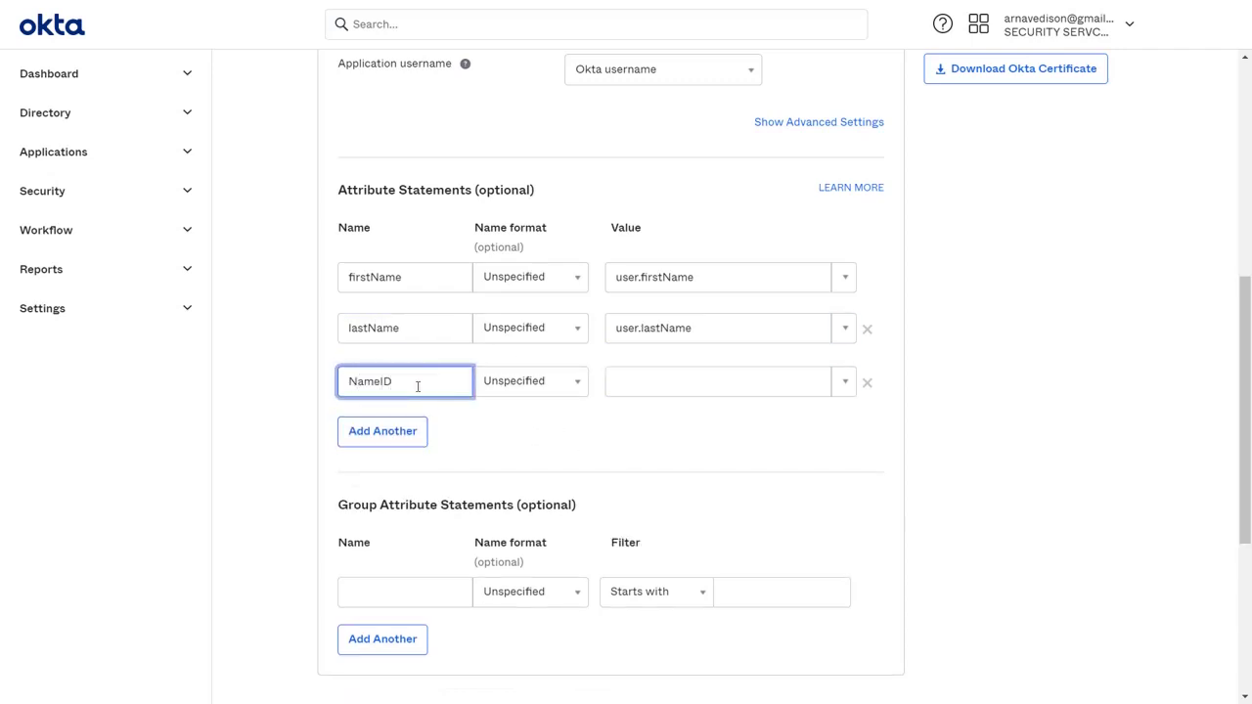
click(842, 385)
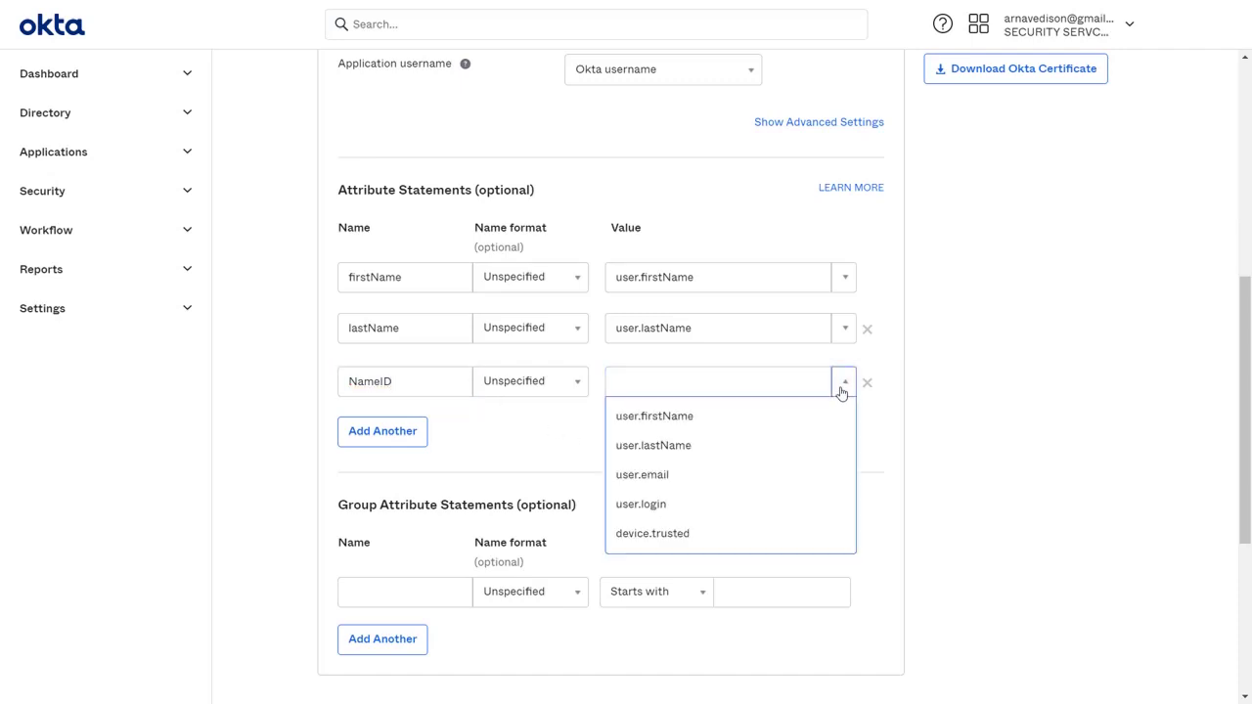
click(756, 478)
Add a groups attribute statement filtered by Matches regex .*.
scroll(756, 482, down, 3)
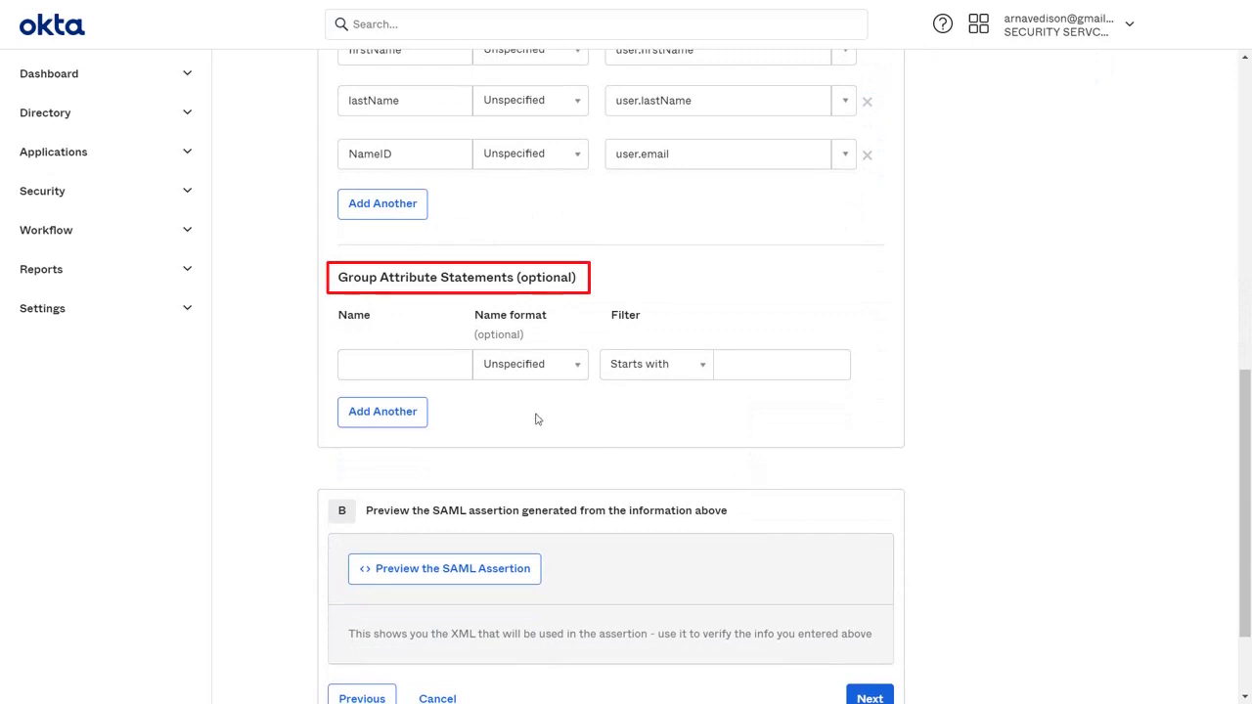
click(440, 371)
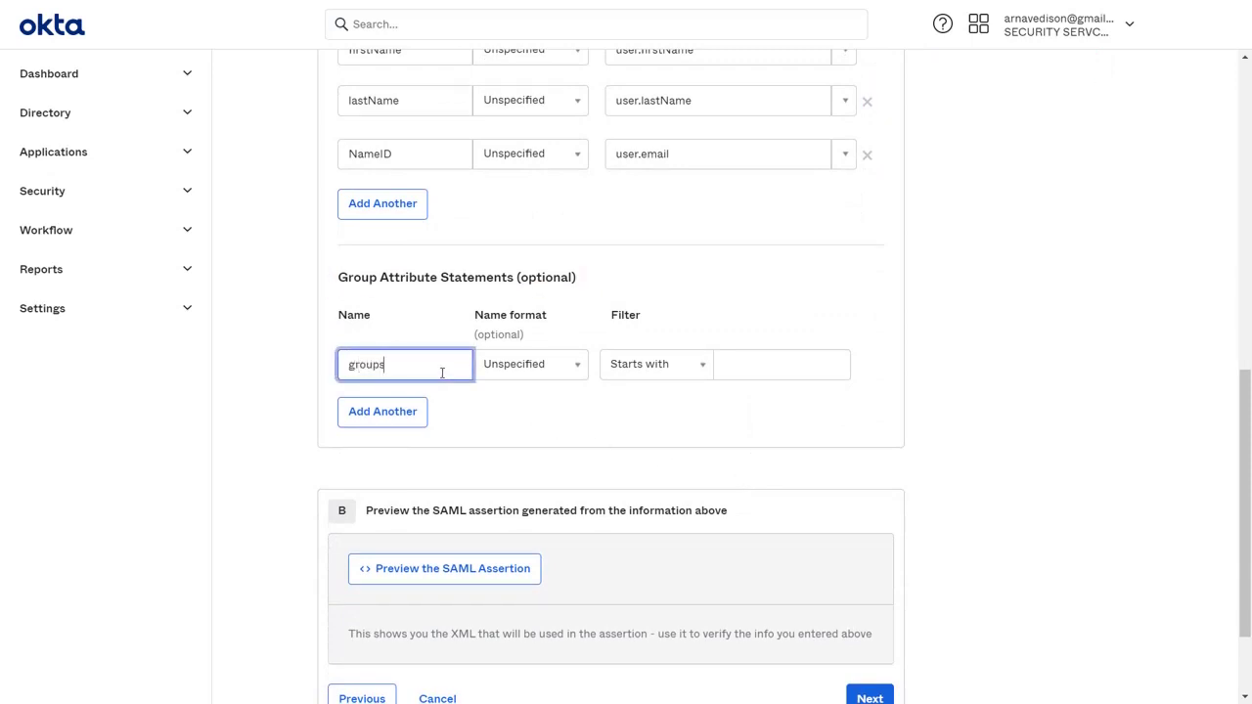
click(662, 377)
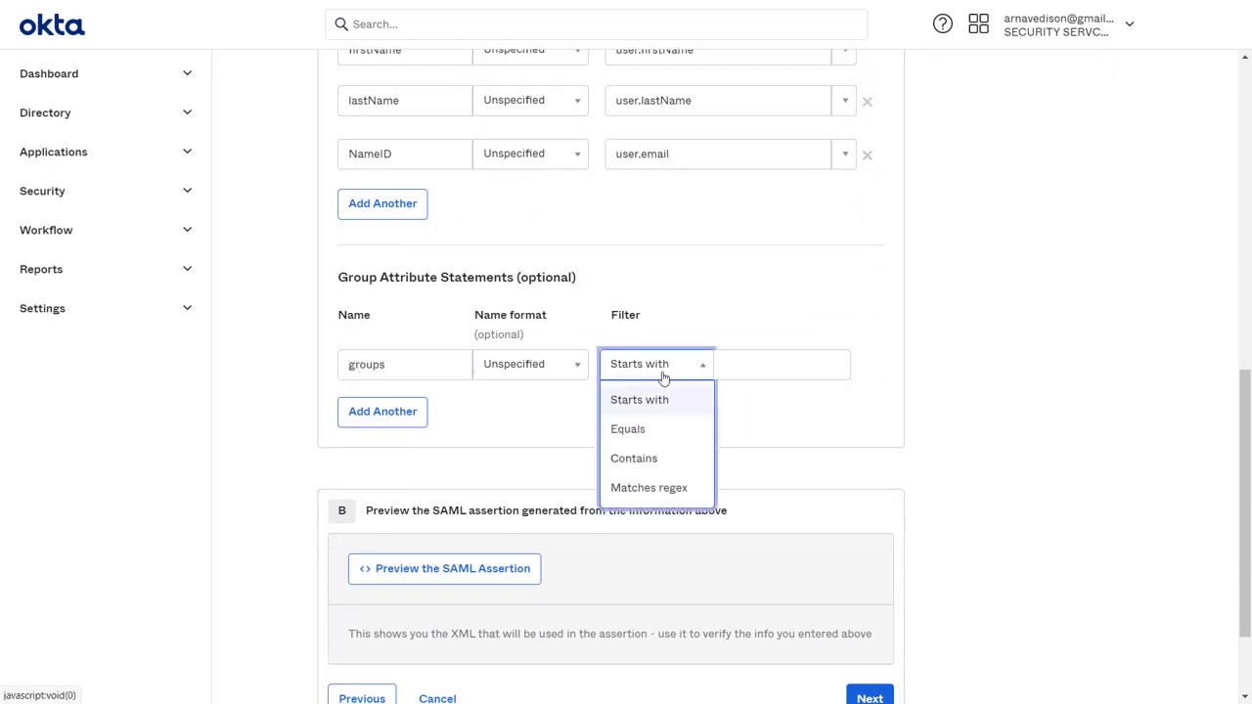
click(651, 487)
click(791, 362)
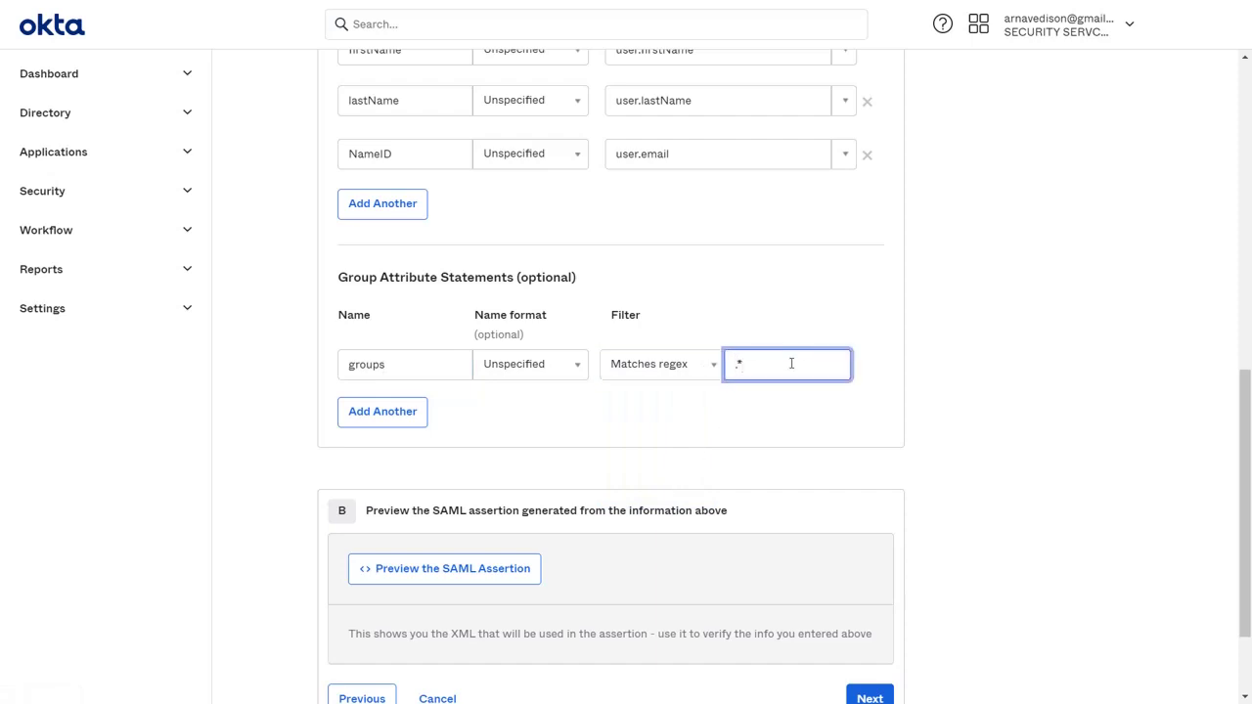
Move past the Feedback step and finish creating the JIRA SAML app.
scroll(791, 363, down, 2)
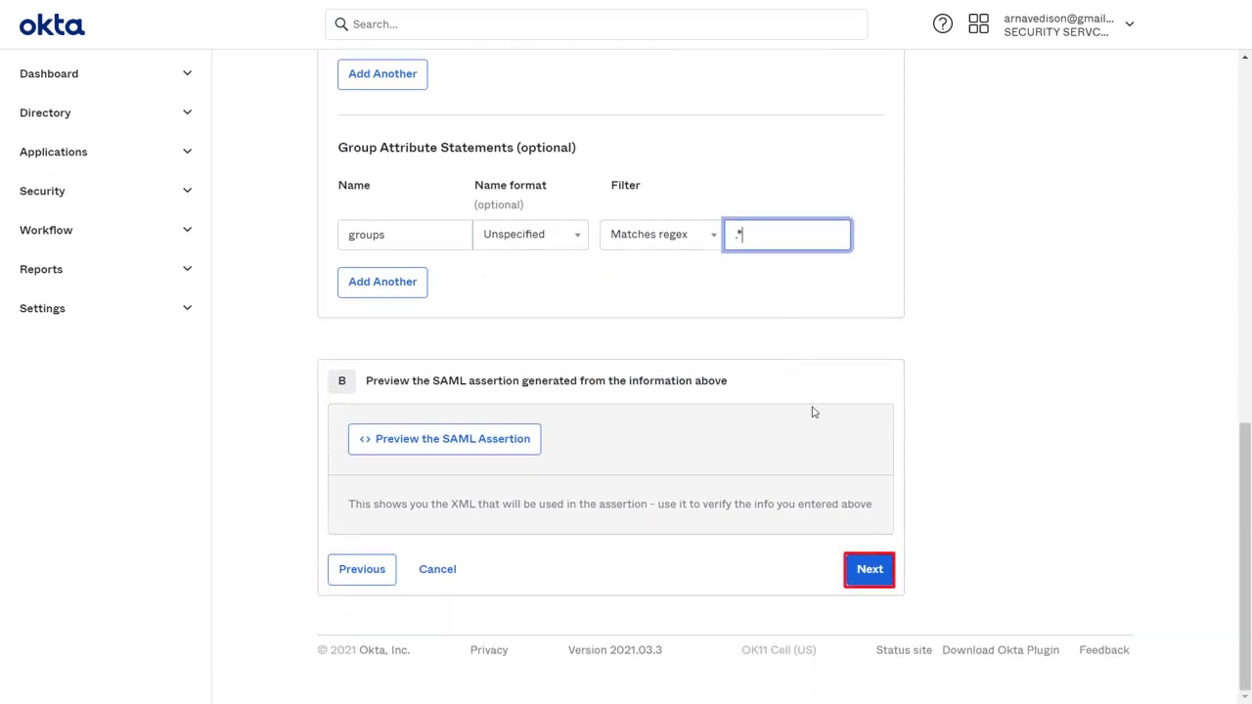
click(874, 569)
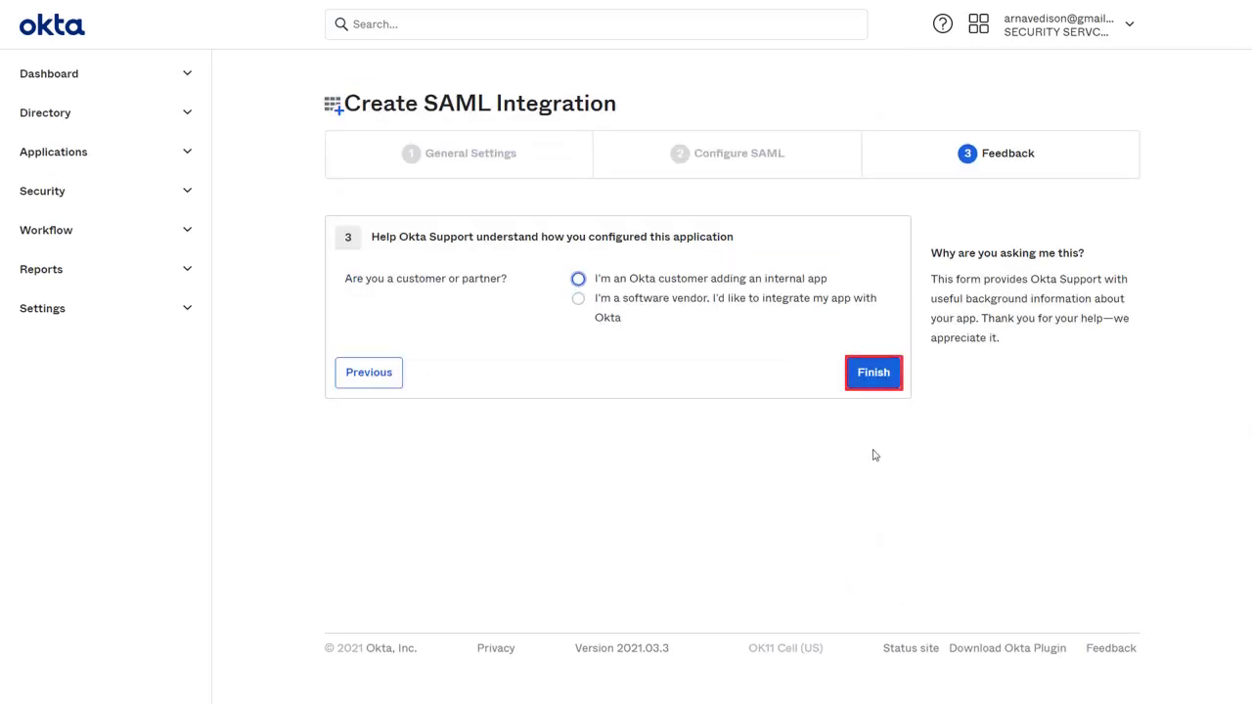
click(876, 378)
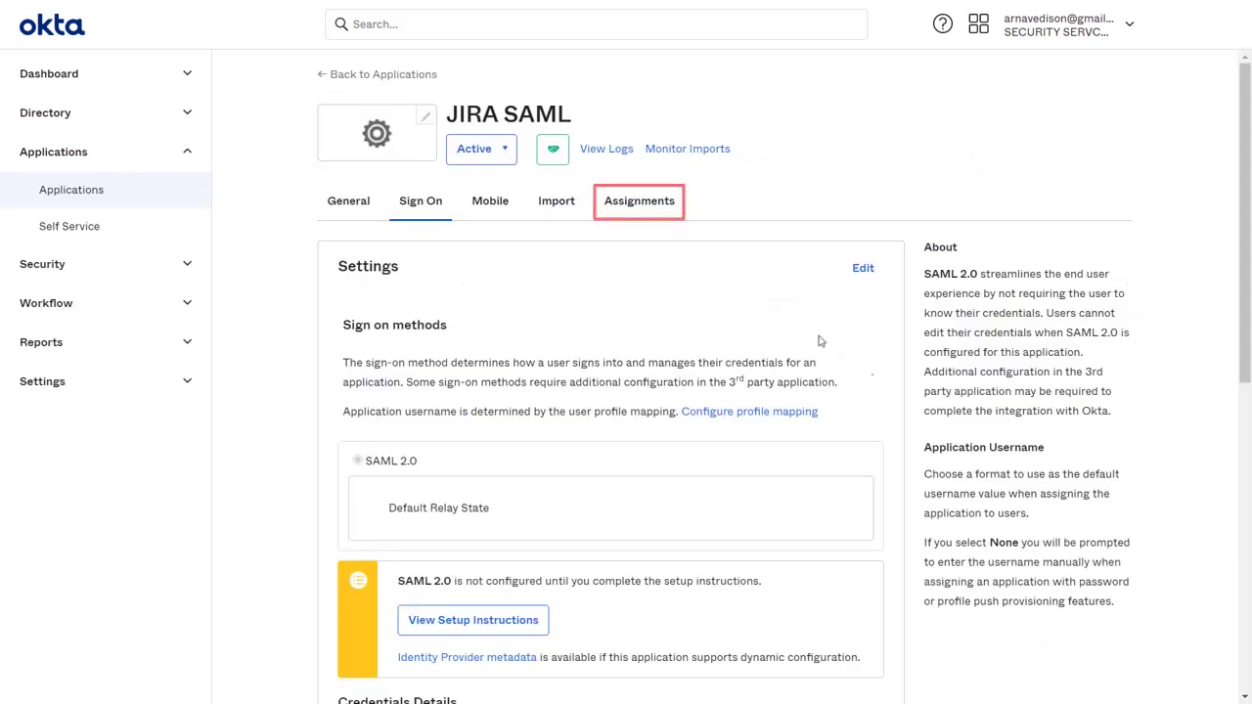
Assign the JIRA SAML app to the listed user through Assign to People.
click(663, 205)
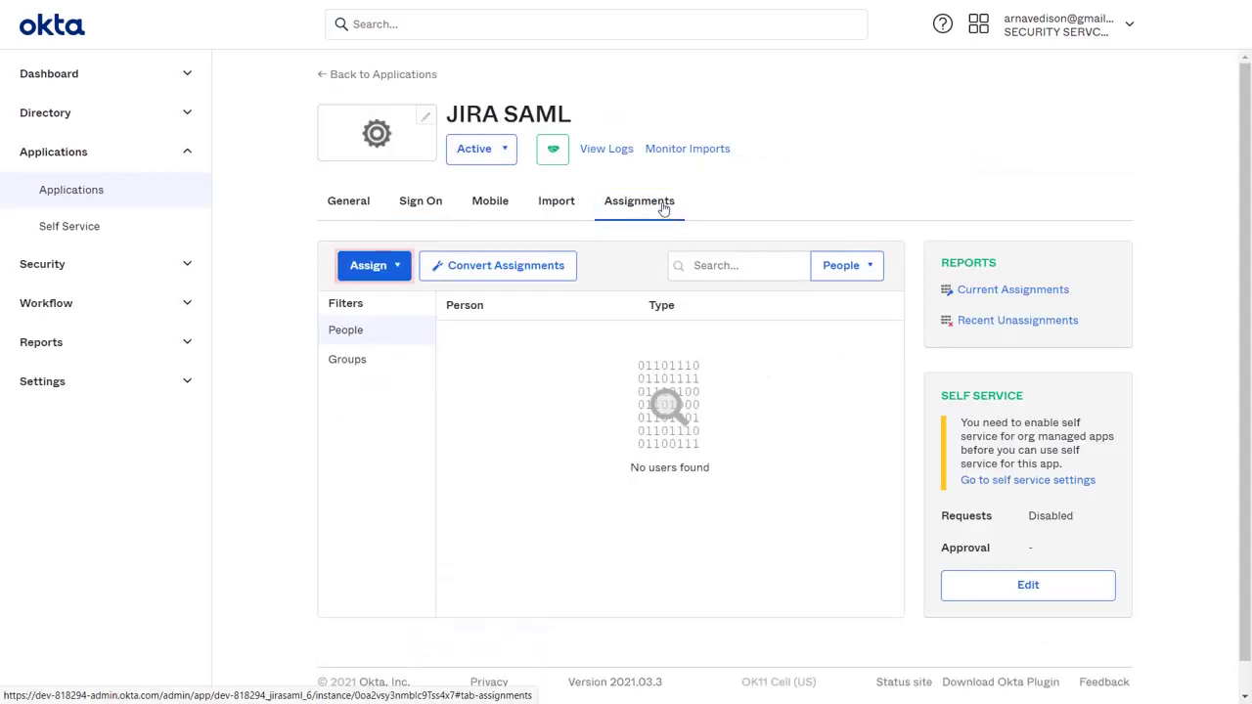
click(388, 267)
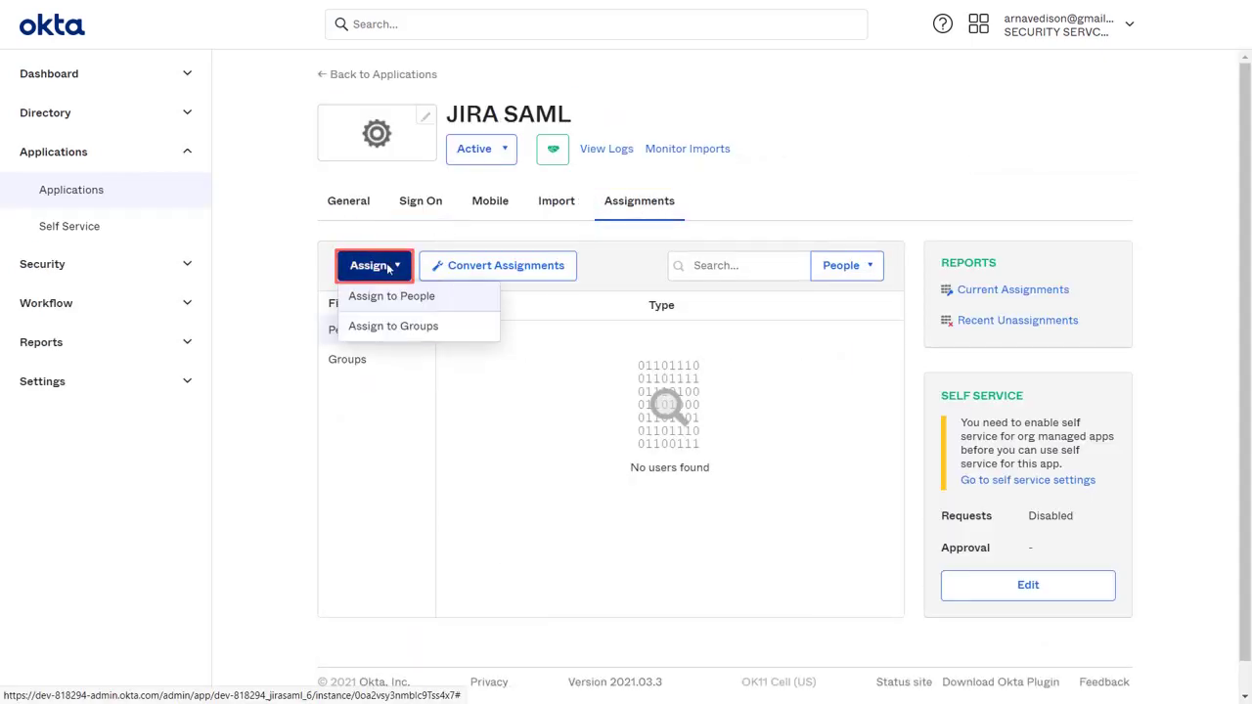
click(415, 304)
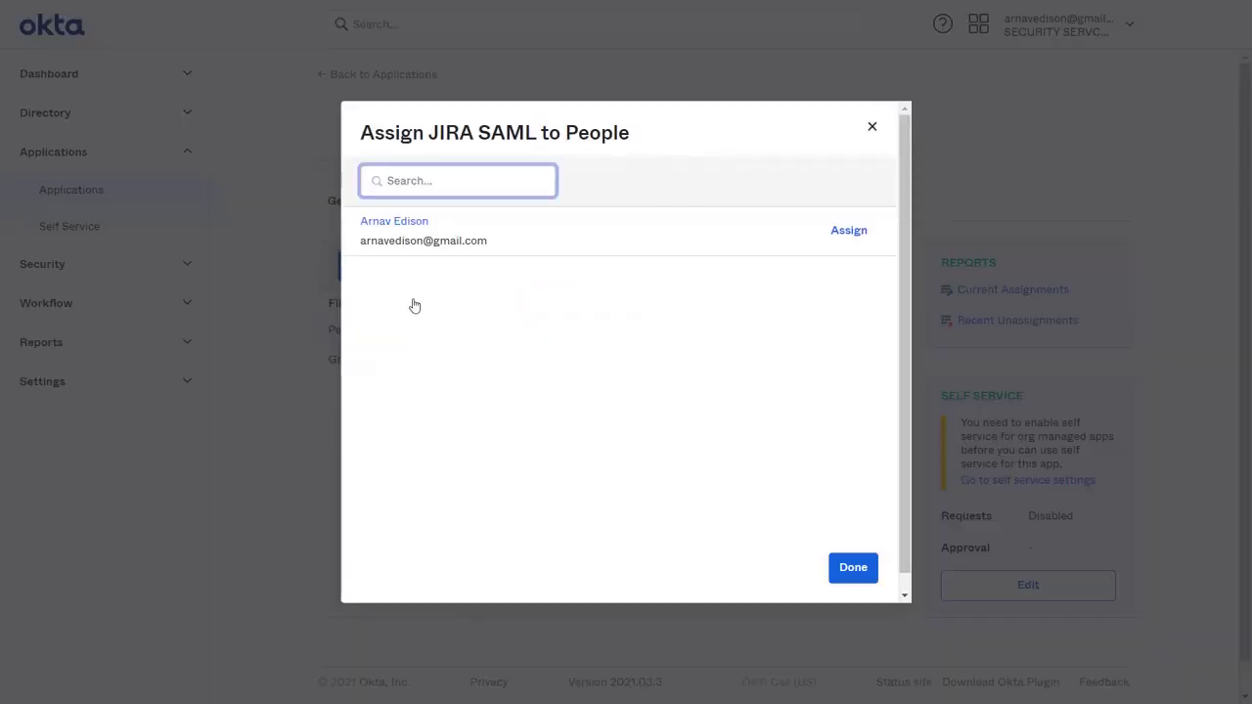
click(849, 231)
click(791, 409)
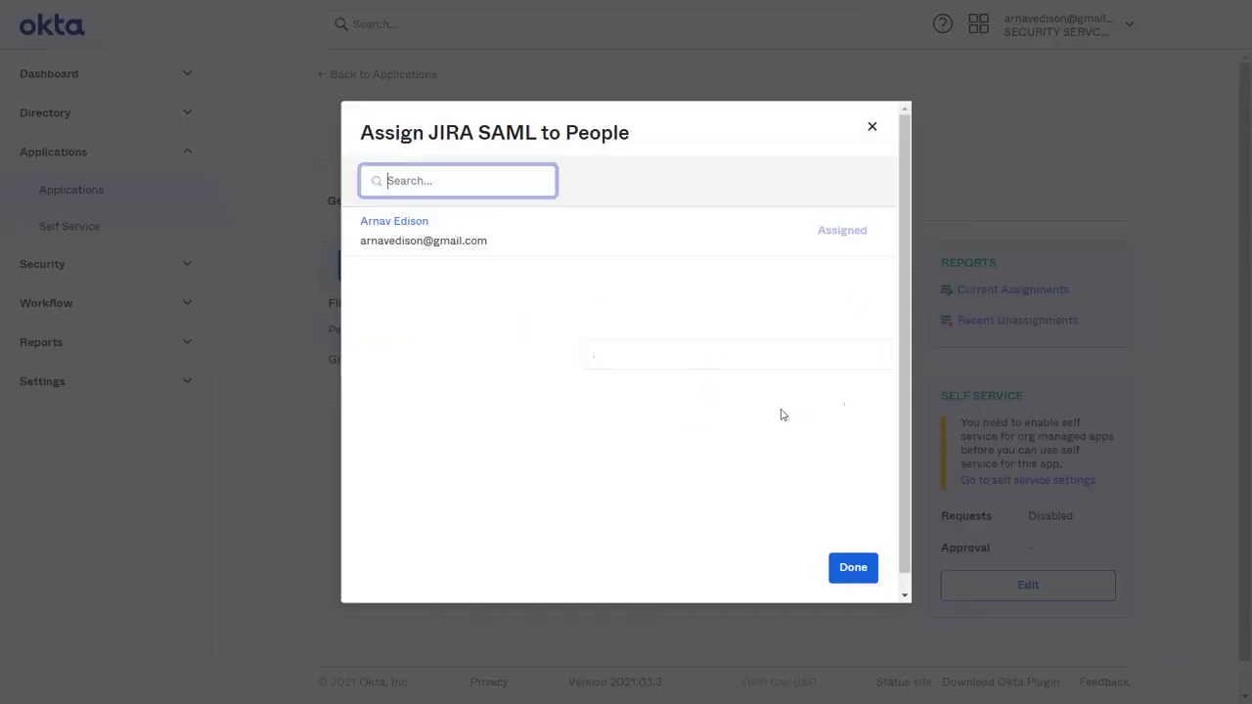
click(852, 567)
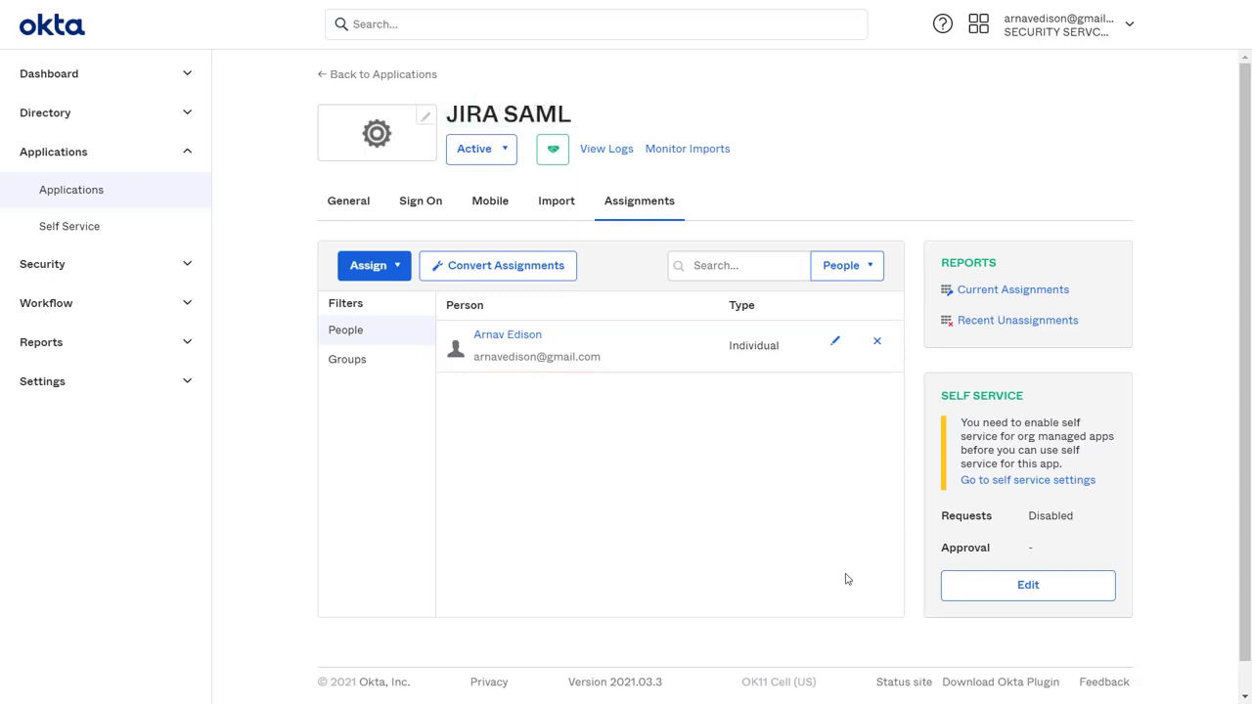
click(372, 267)
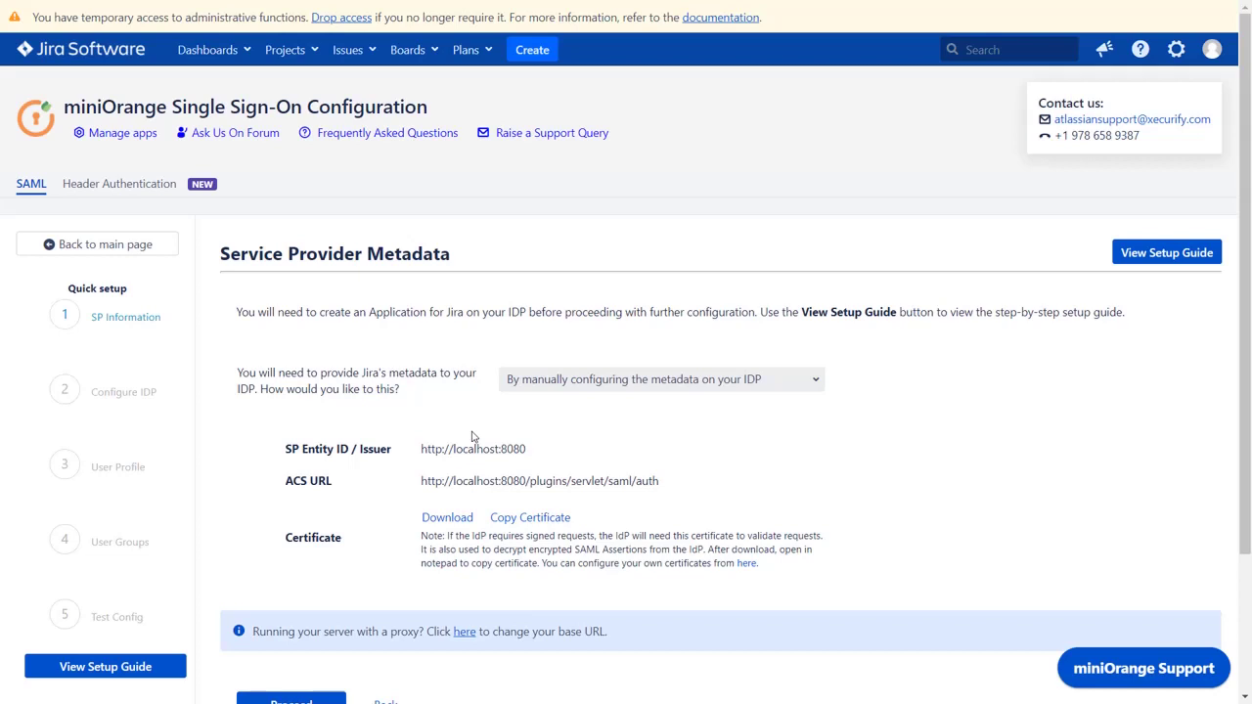
Proceed to the IdP step, name it 'Okta Login', and choose metadata by URL.
scroll(472, 437, down, 3)
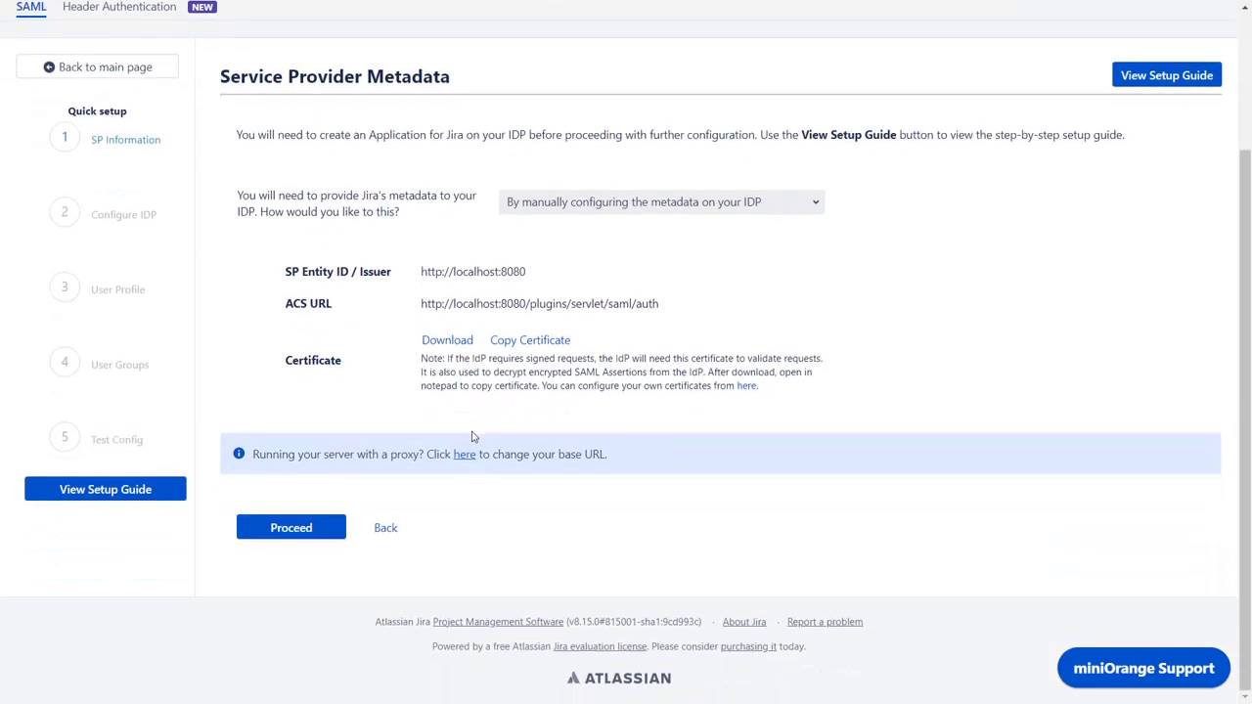
click(286, 529)
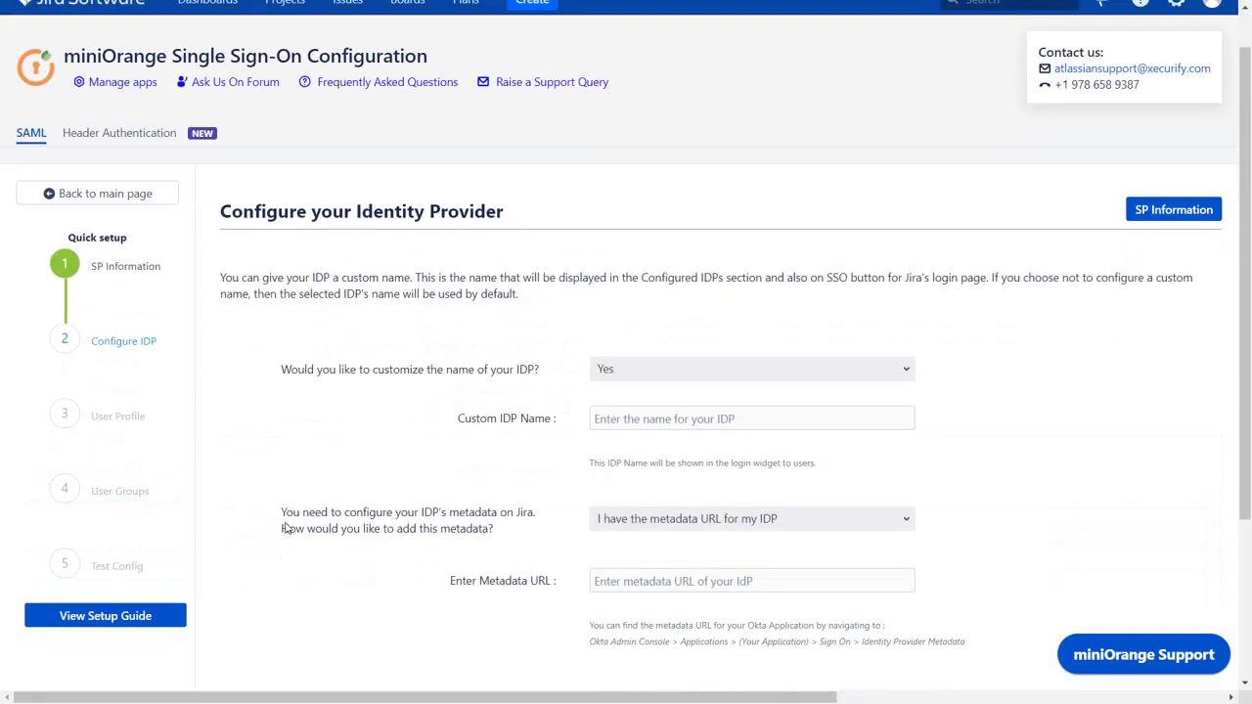
scroll(283, 525, down, 1)
click(645, 286)
text(Okta Lo)
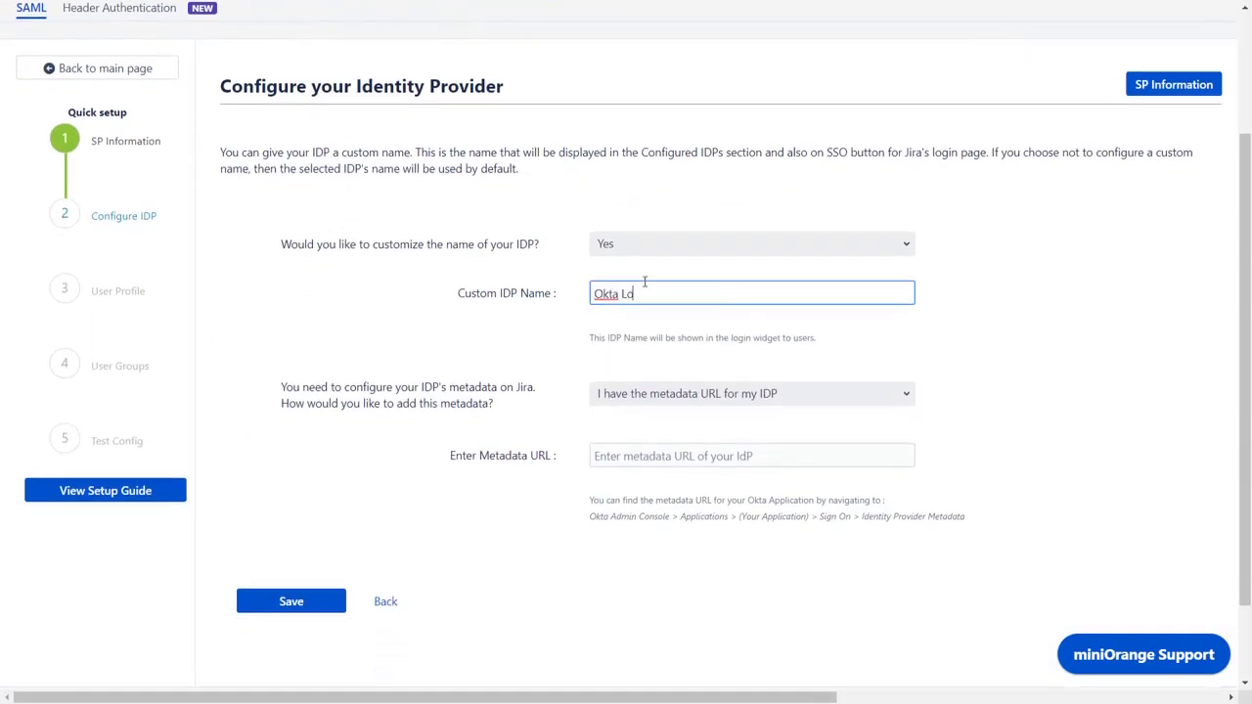
text(gin)
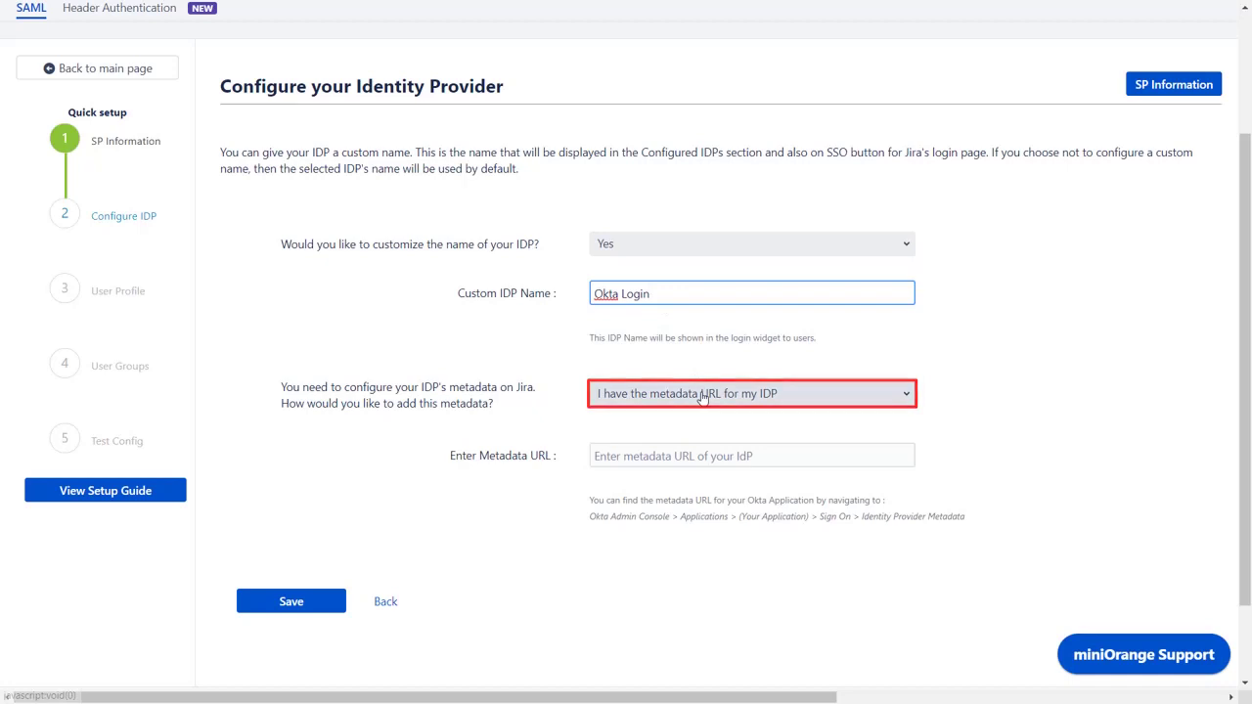
click(702, 396)
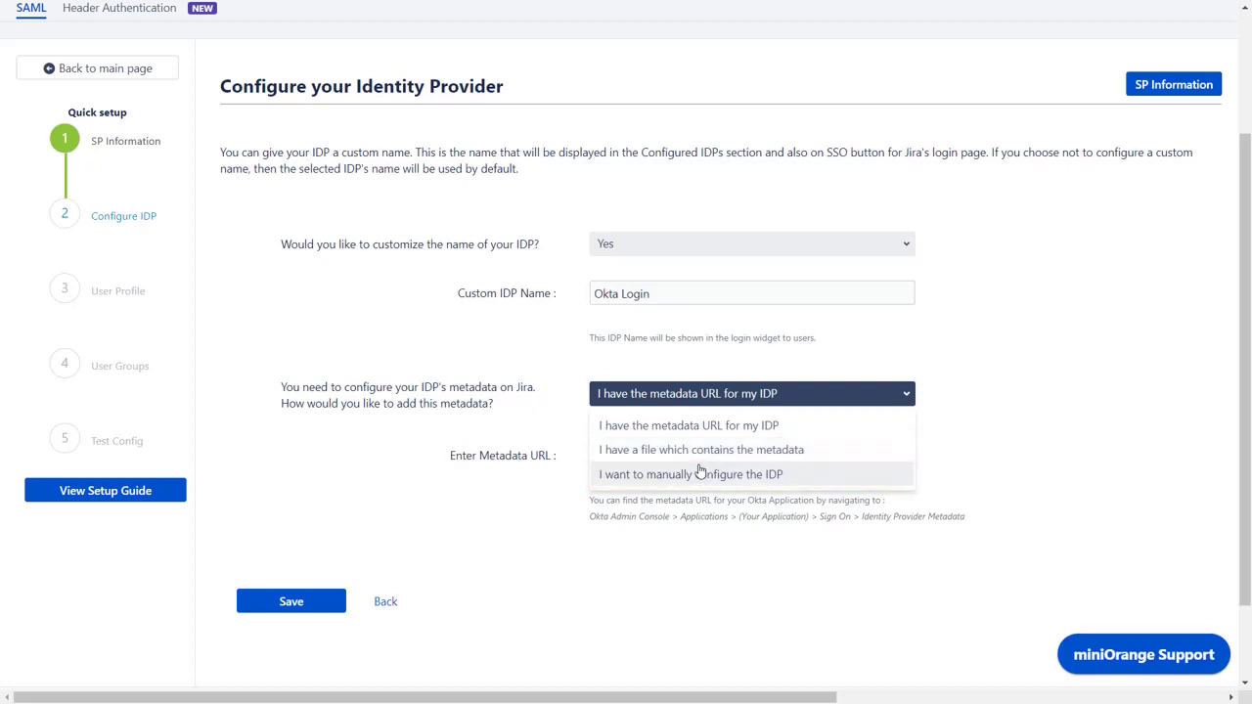
click(698, 430)
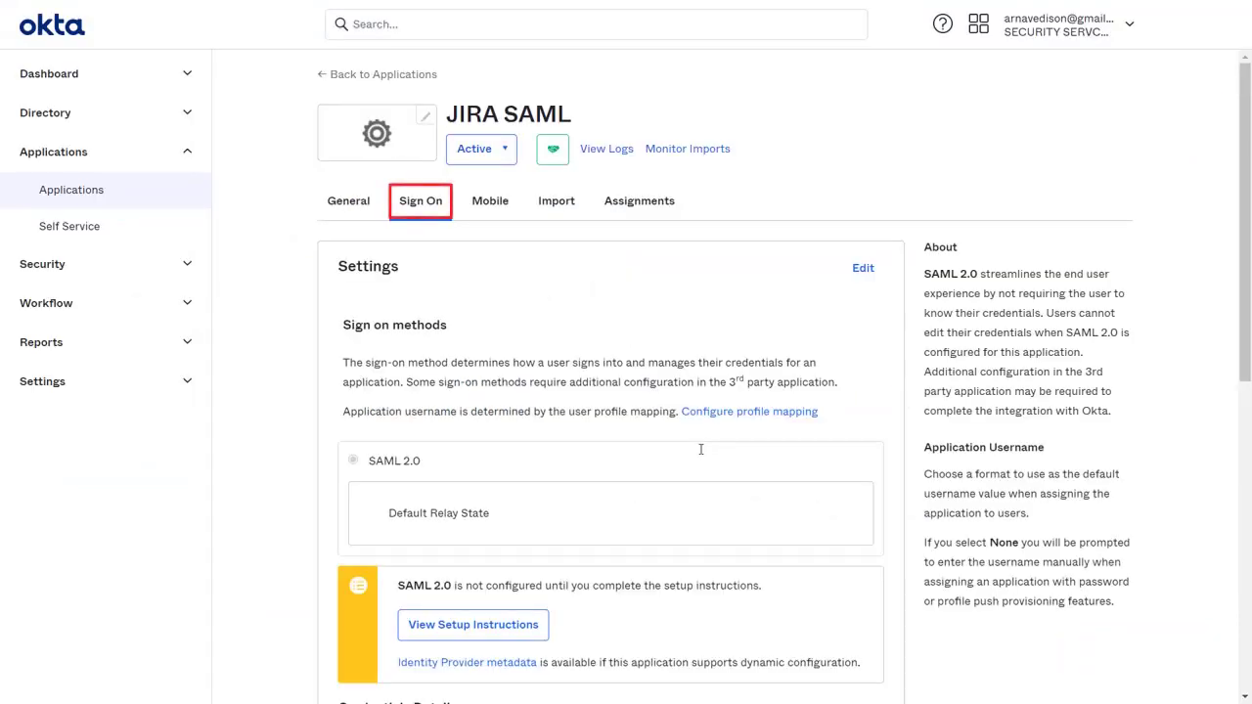
Open JIRA SAML's Identity Provider metadata page and select its URL in the address bar.
scroll(700, 449, down, 2)
scroll(701, 449, down, 1)
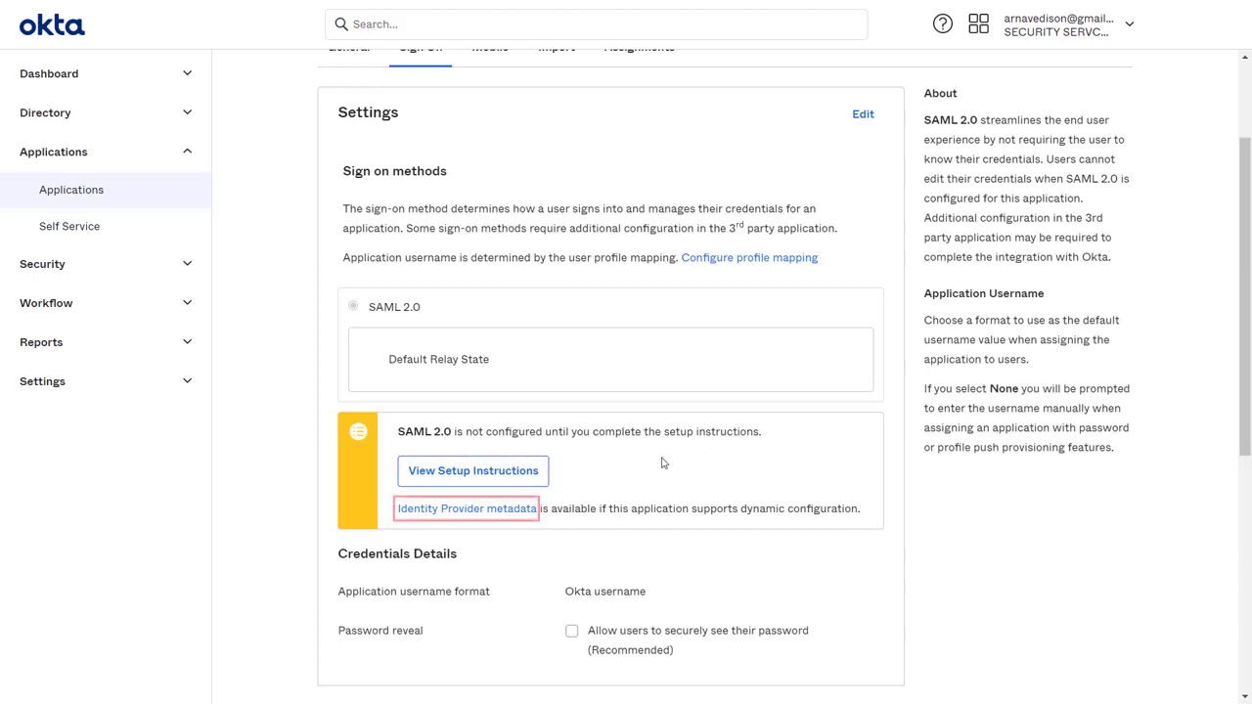
click(515, 510)
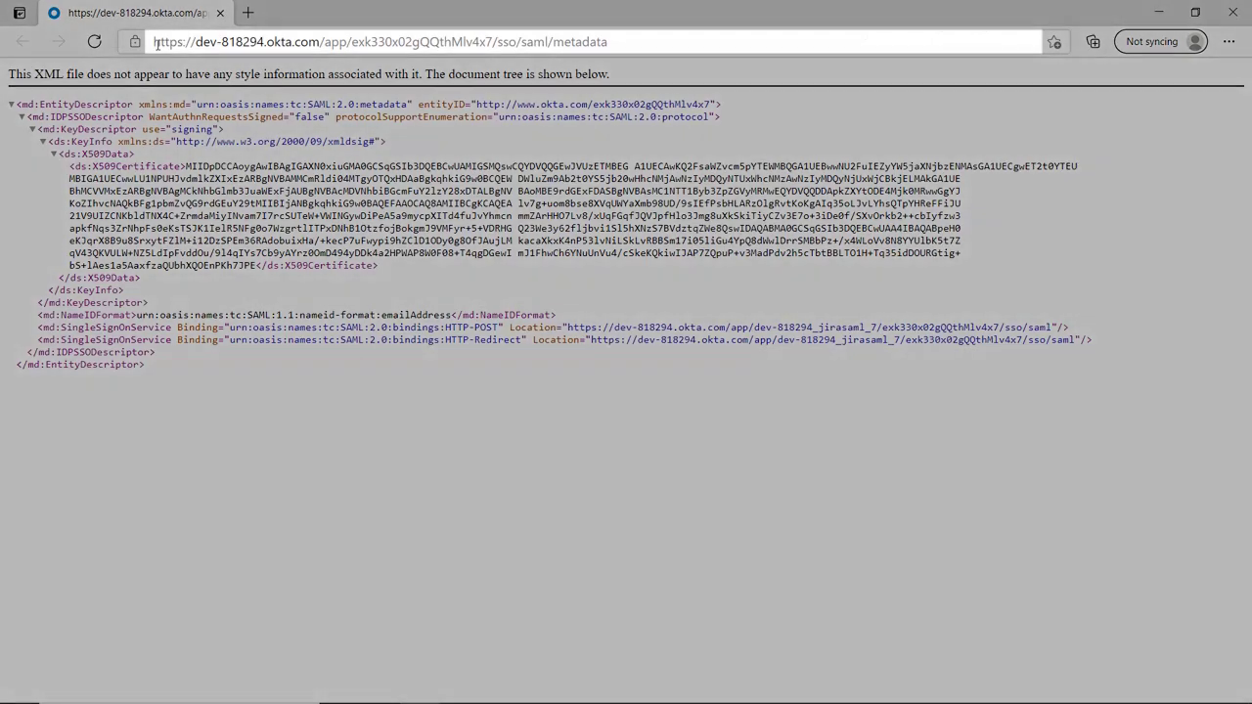
drag(153, 41, 608, 41)
Paste the copied Okta metadata URL into the Okta Login identity provider and save it.
key(ctrl+c)
key(alt+Tab)
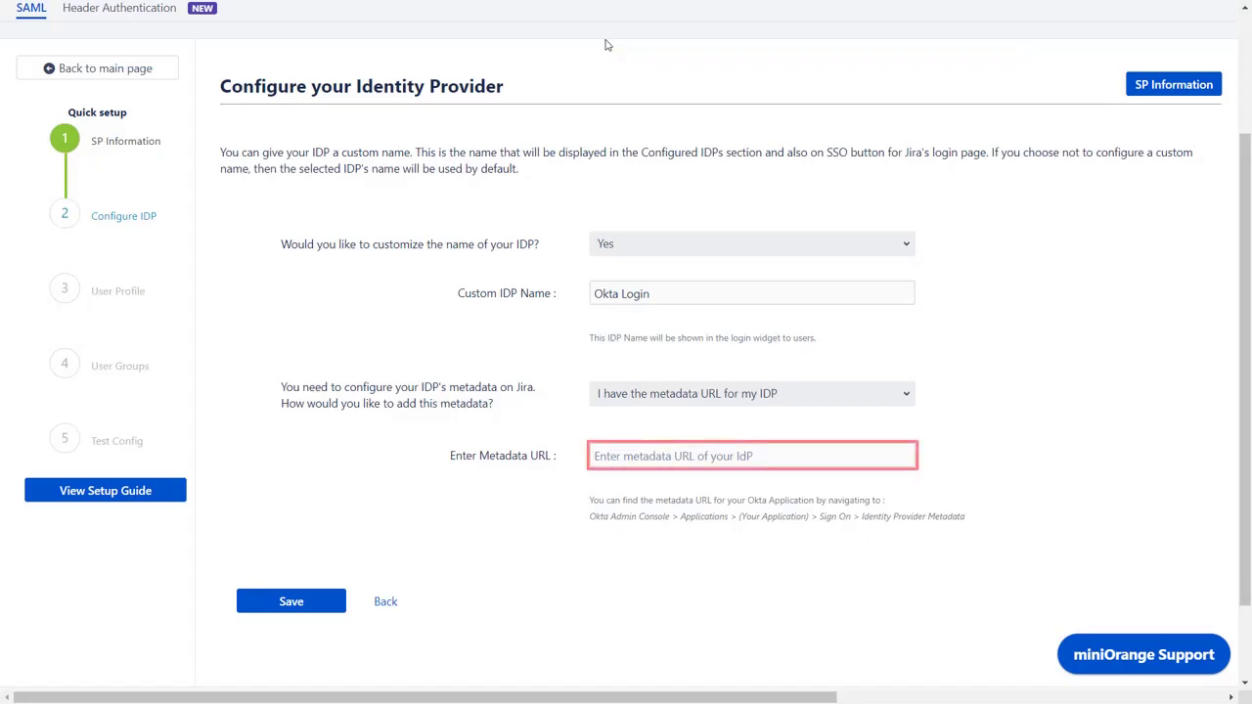
click(811, 455)
key(ctrl+v)
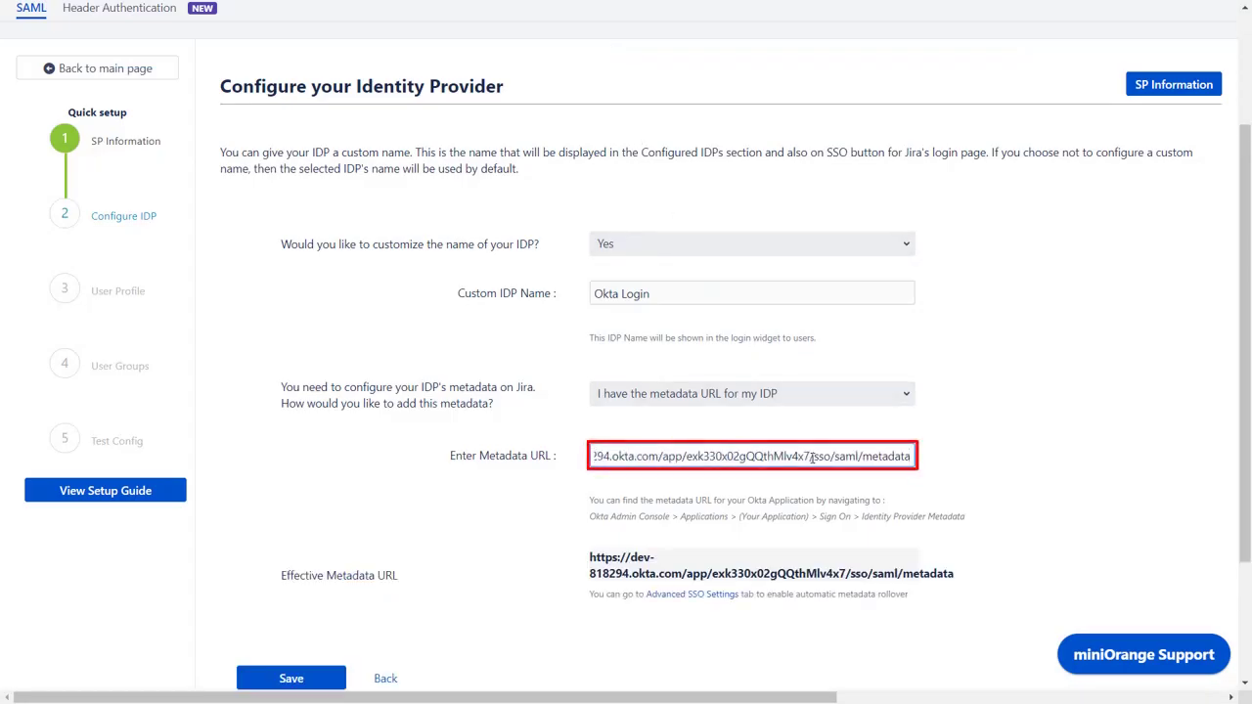
scroll(532, 575, down, 2)
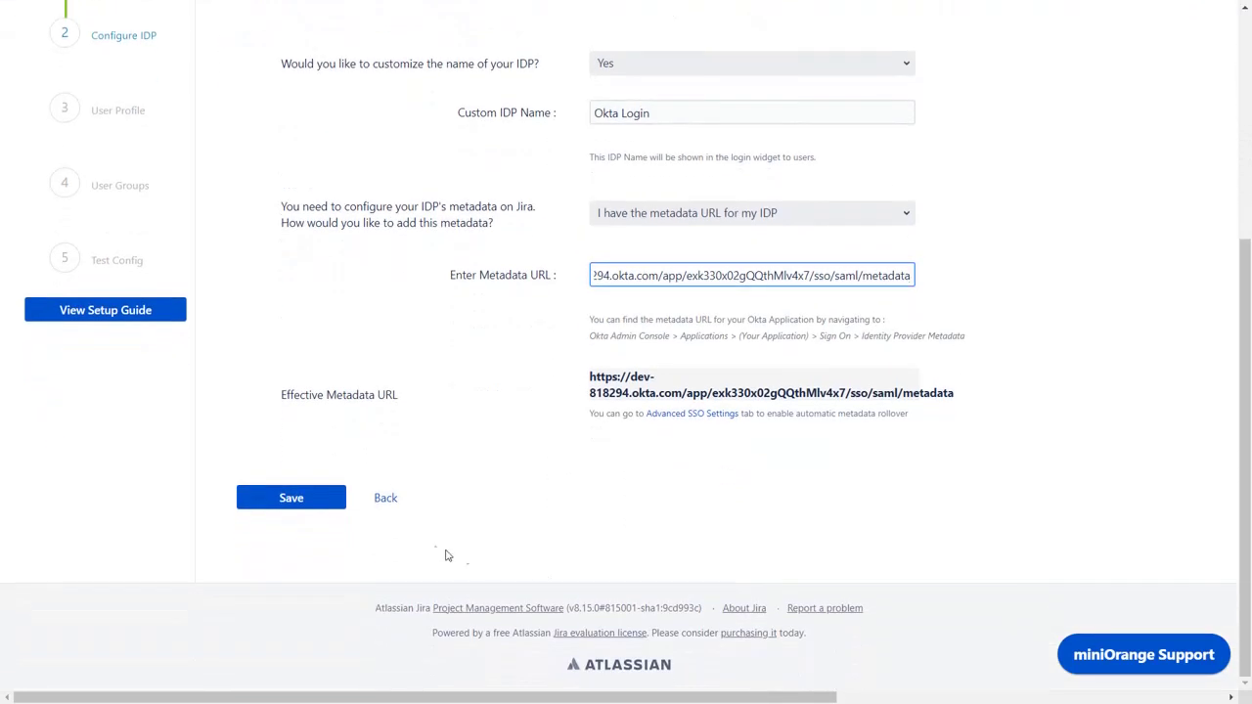
click(328, 504)
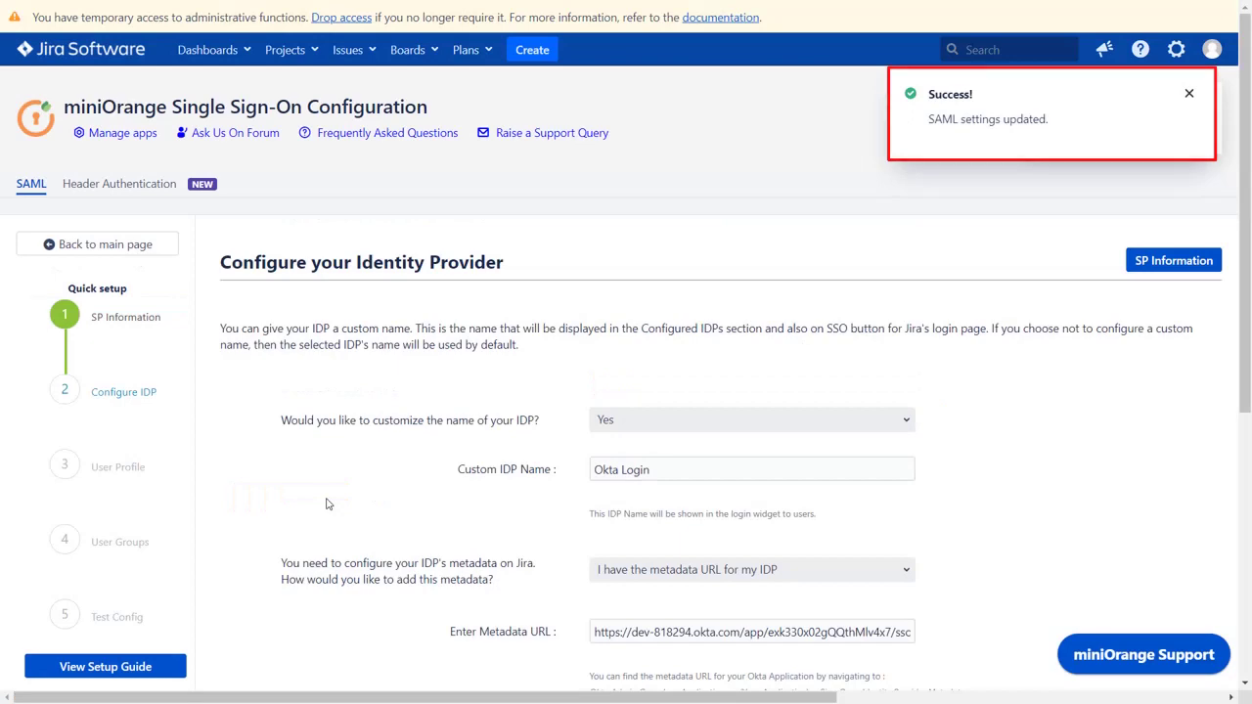
Copy the Test and Get Attributes URL and open a new browser window.
scroll(328, 504, down, 2)
scroll(327, 504, down, 3)
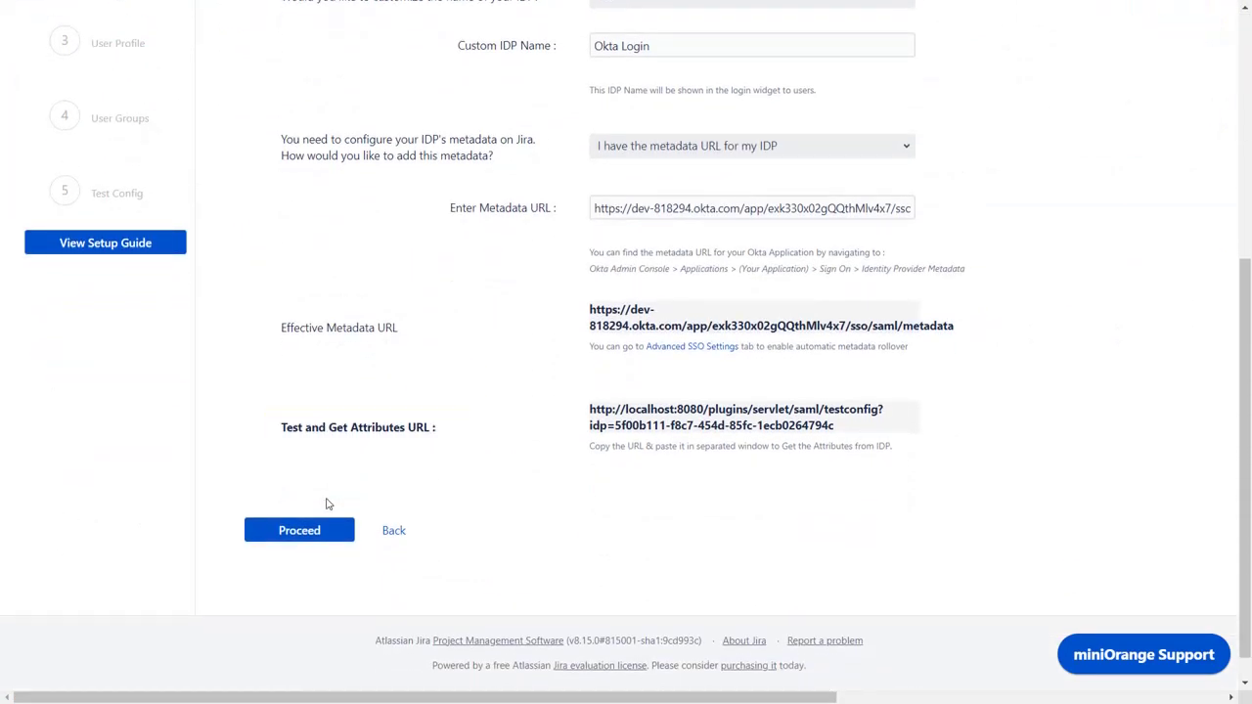
click(604, 418)
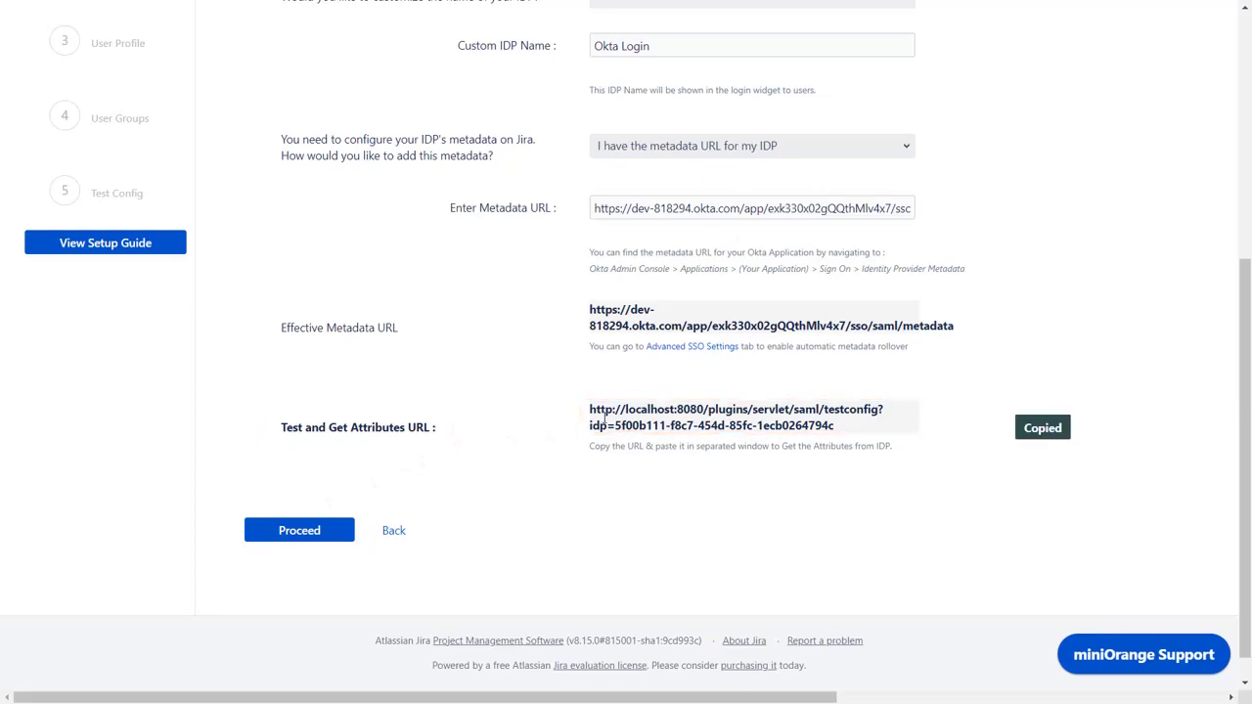
key(ctrl+n)
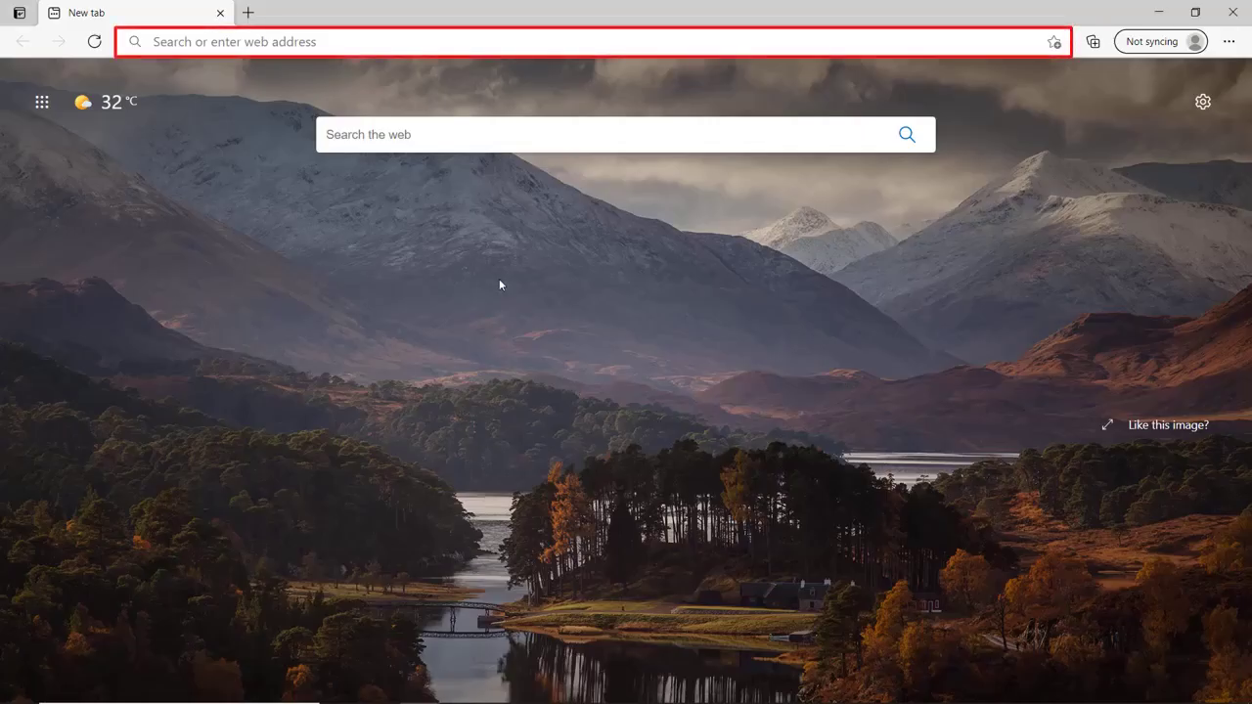
Load the copied SAML test URL to run the Okta test configuration.
click(390, 42)
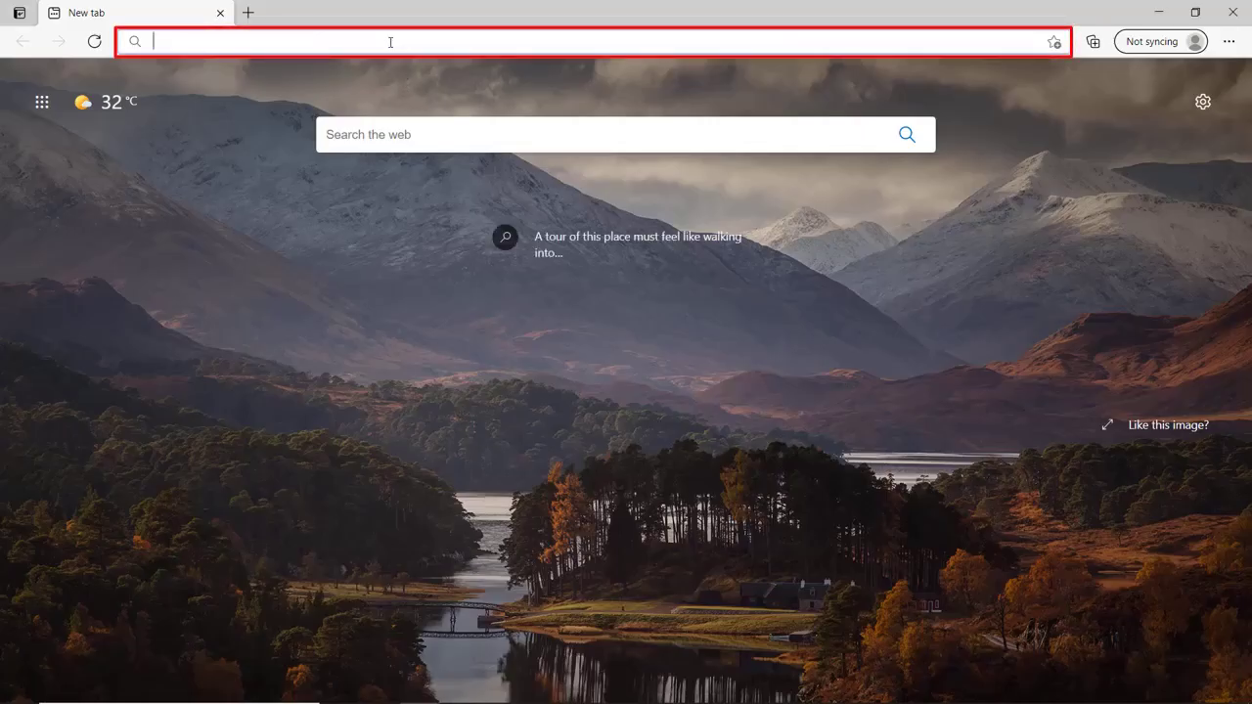
key(ctrl+v)
key(Return)
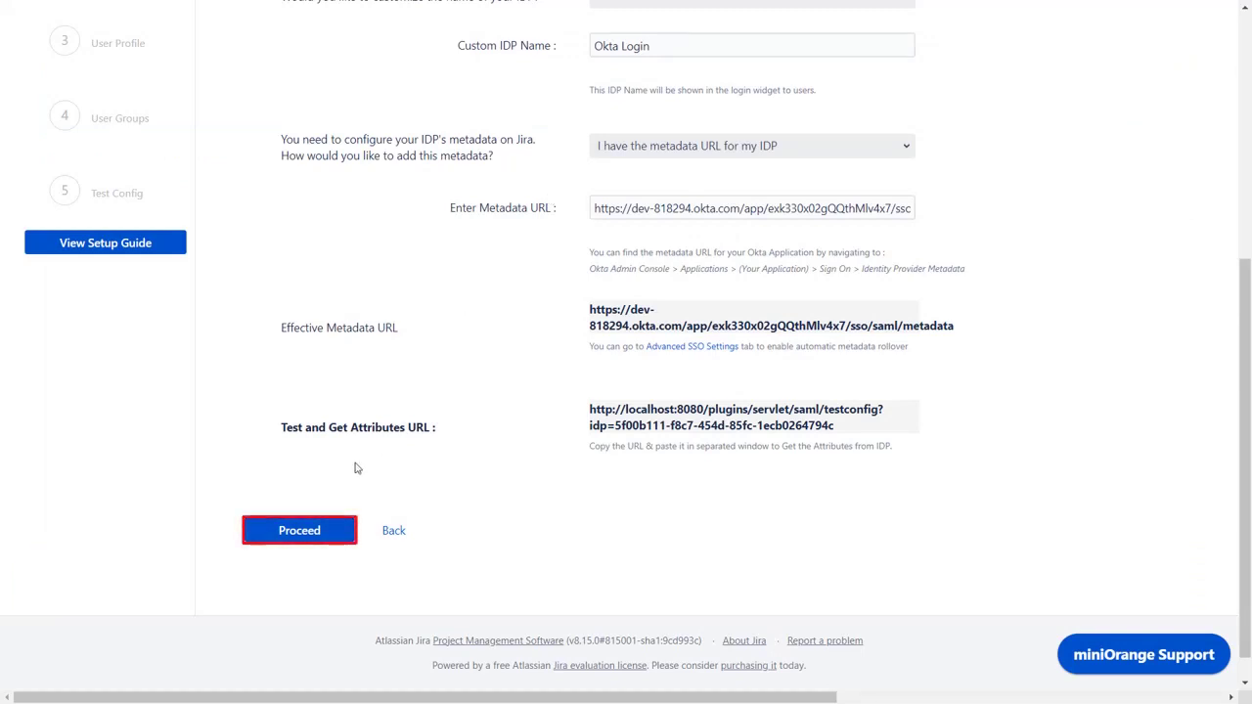
Set separate first/last names to Yes, mapping them to Okta's firstName and lastName, then save.
click(310, 531)
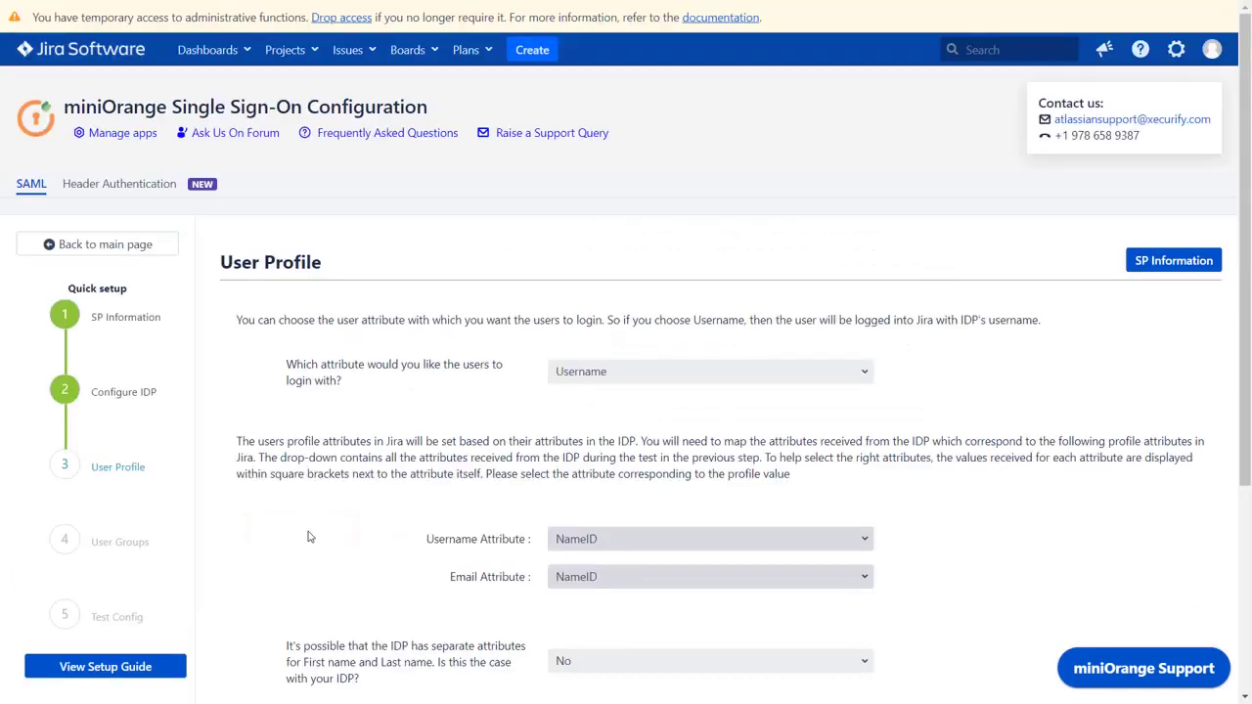
scroll(309, 536, down, 3)
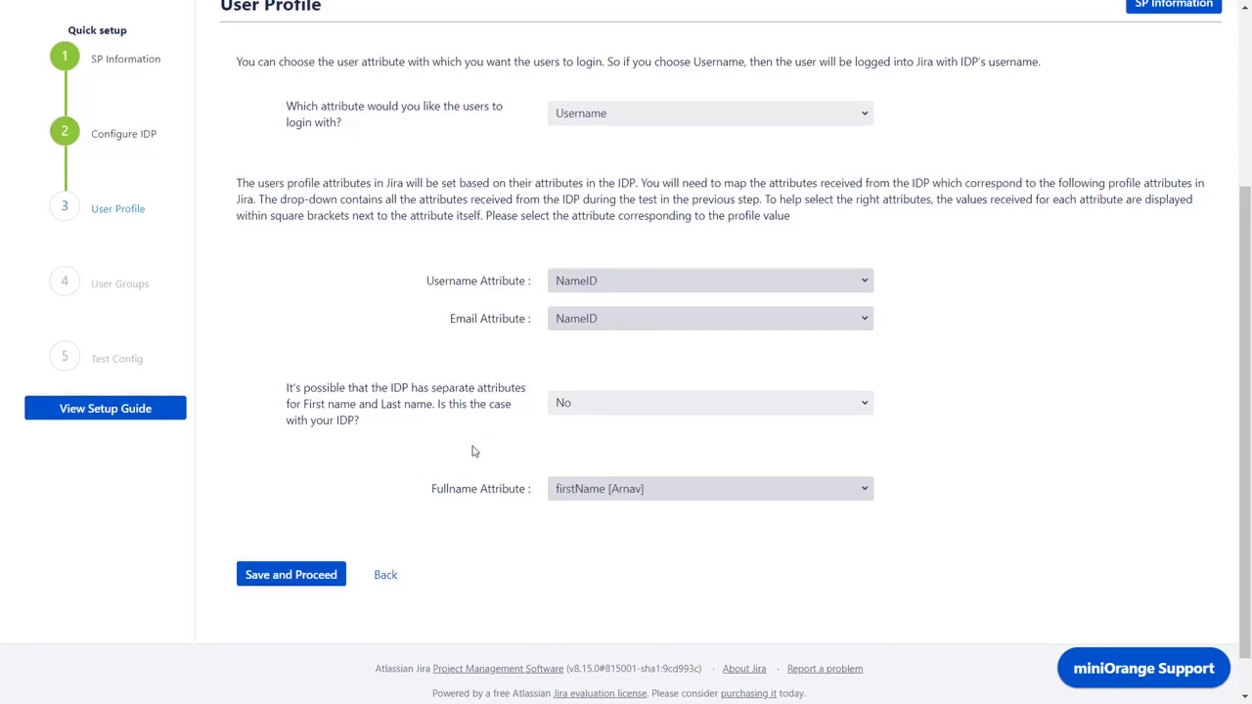
click(567, 403)
click(567, 437)
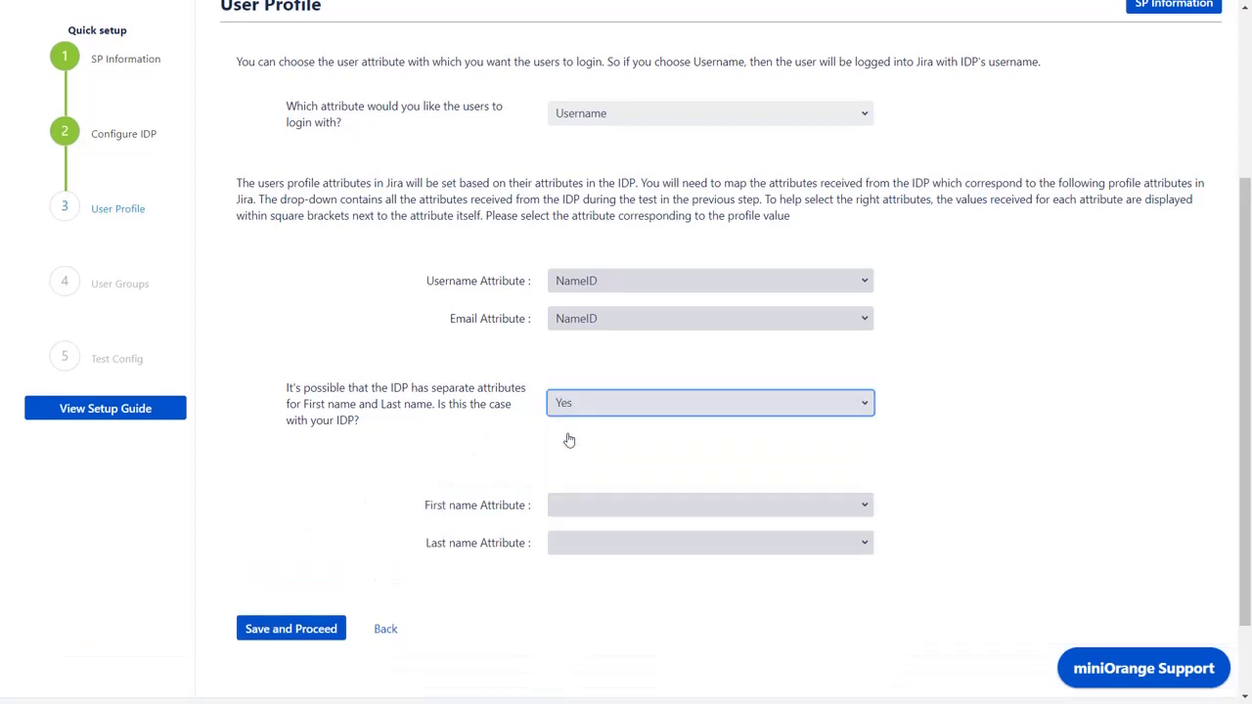
scroll(570, 439, down, 1)
click(610, 401)
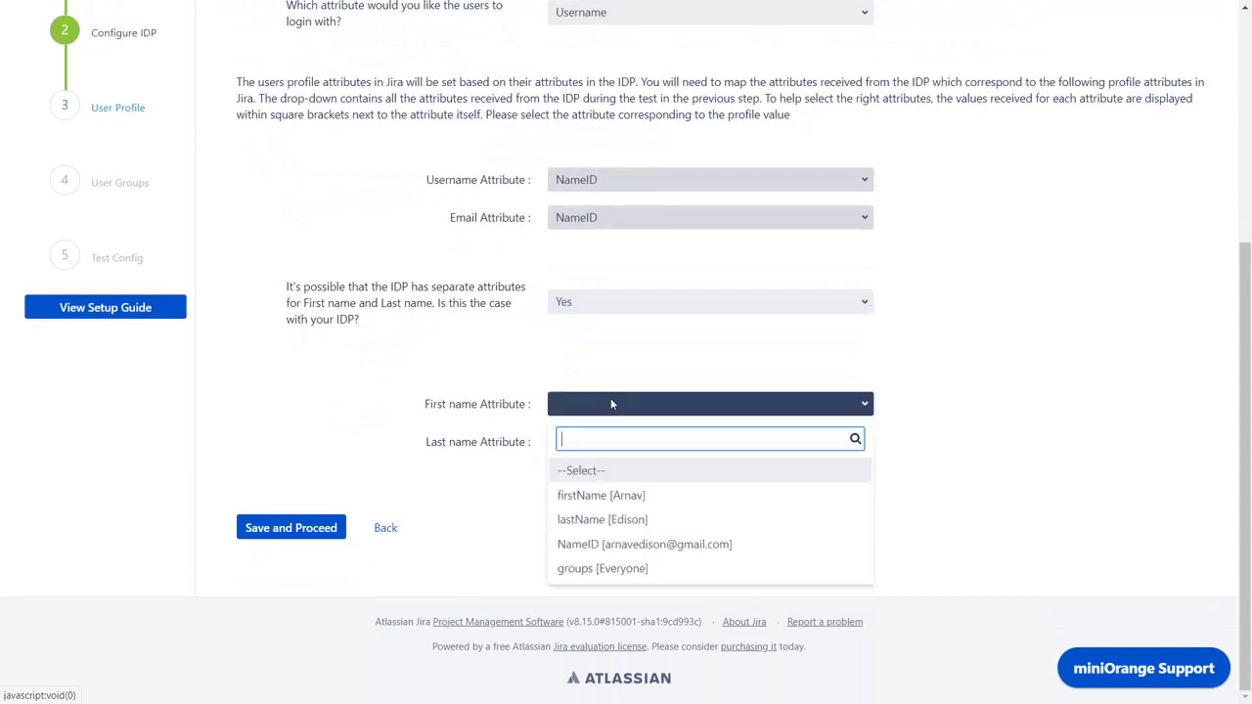
click(603, 501)
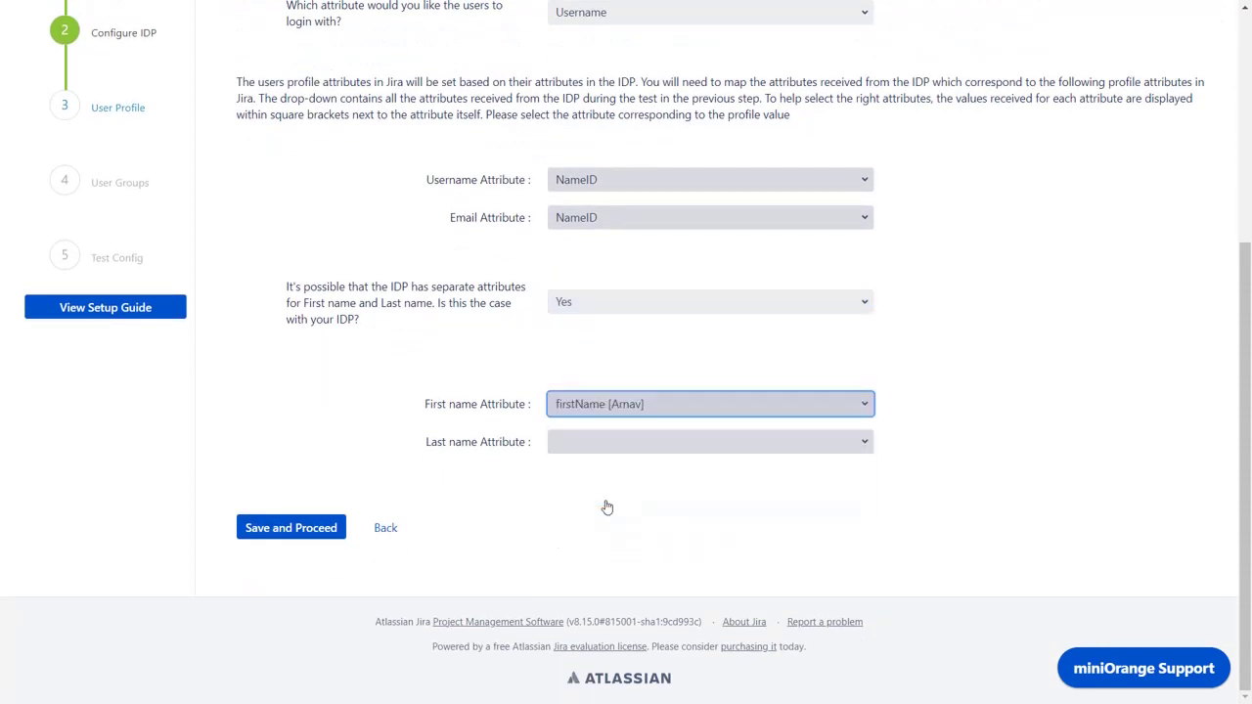
click(642, 448)
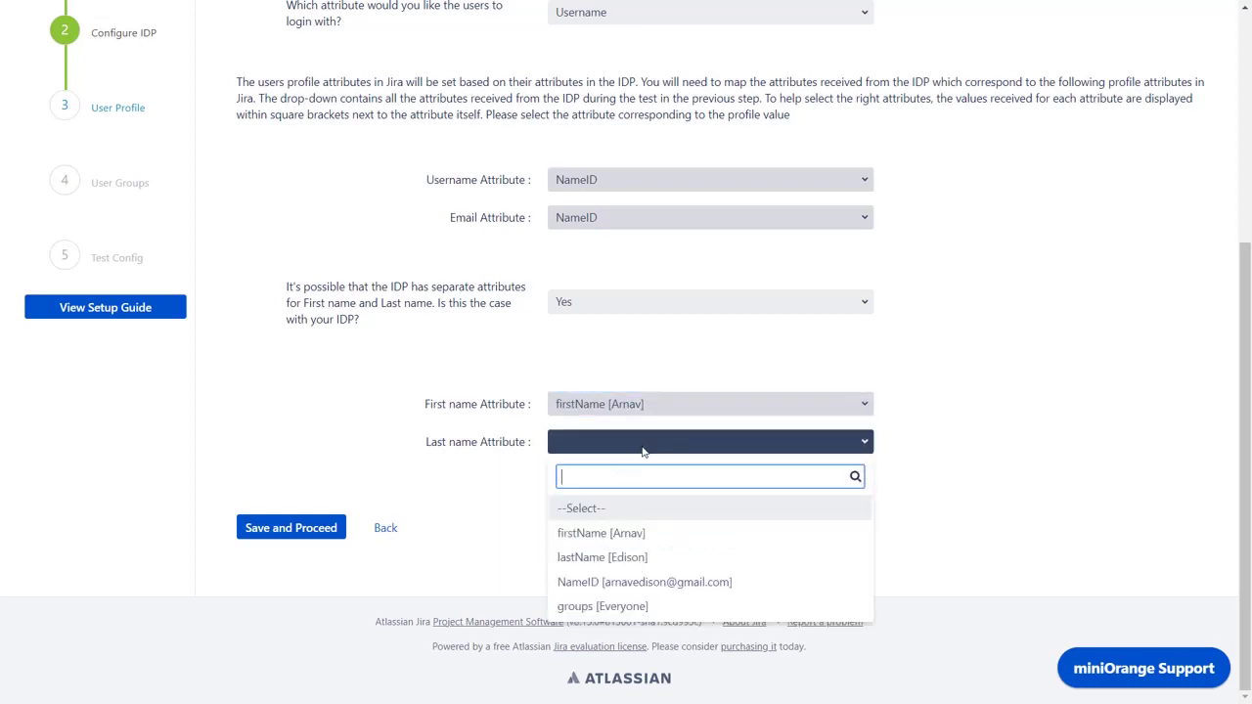
click(633, 562)
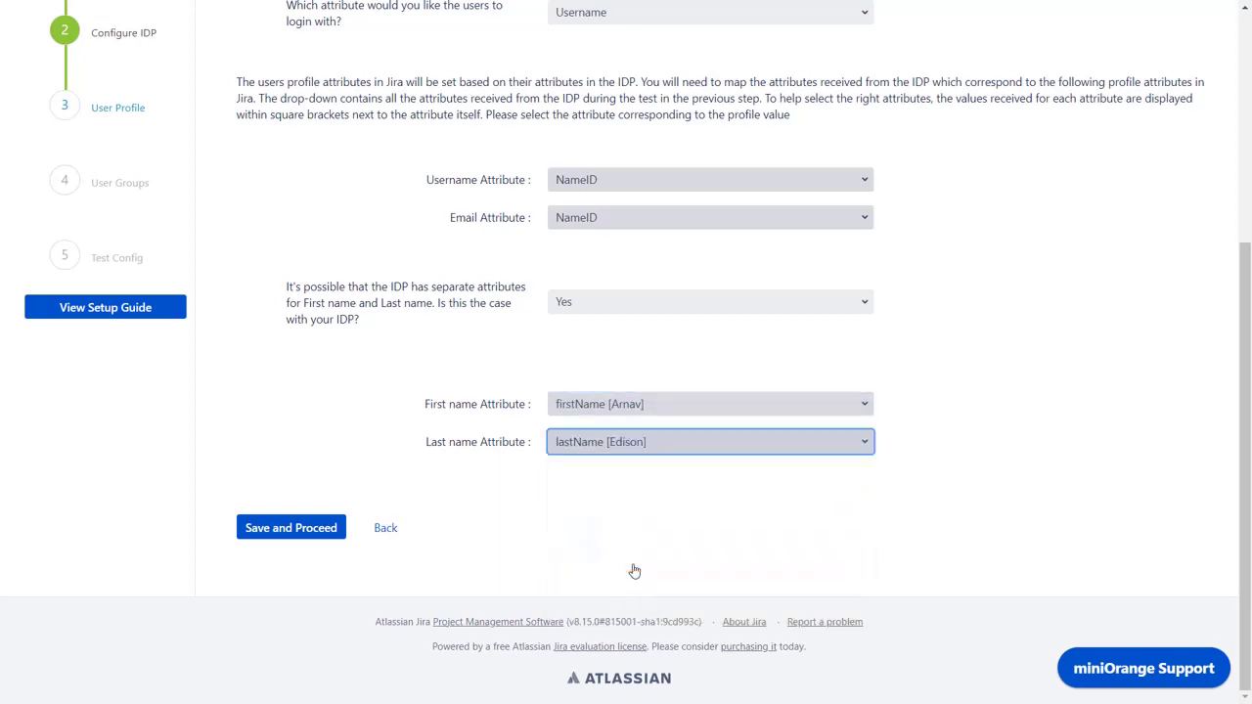
click(325, 532)
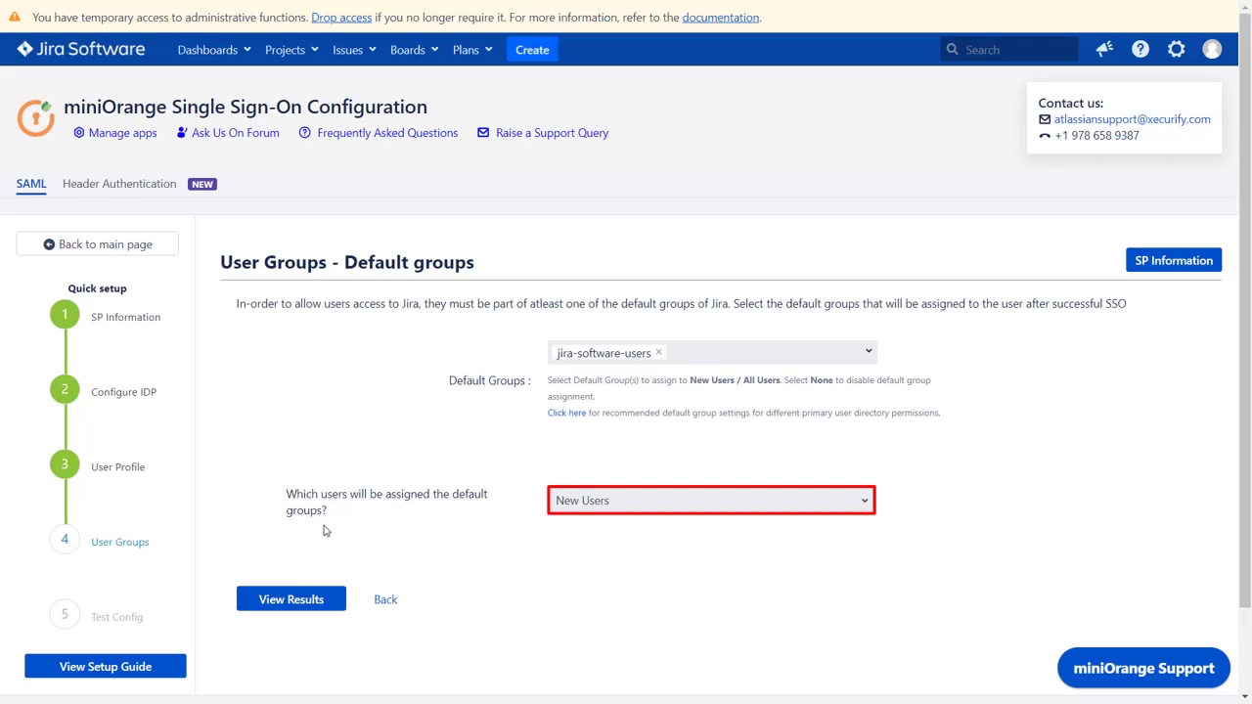
Keep jira-software-users as the new-user default group, view the results, and finish setup.
click(282, 603)
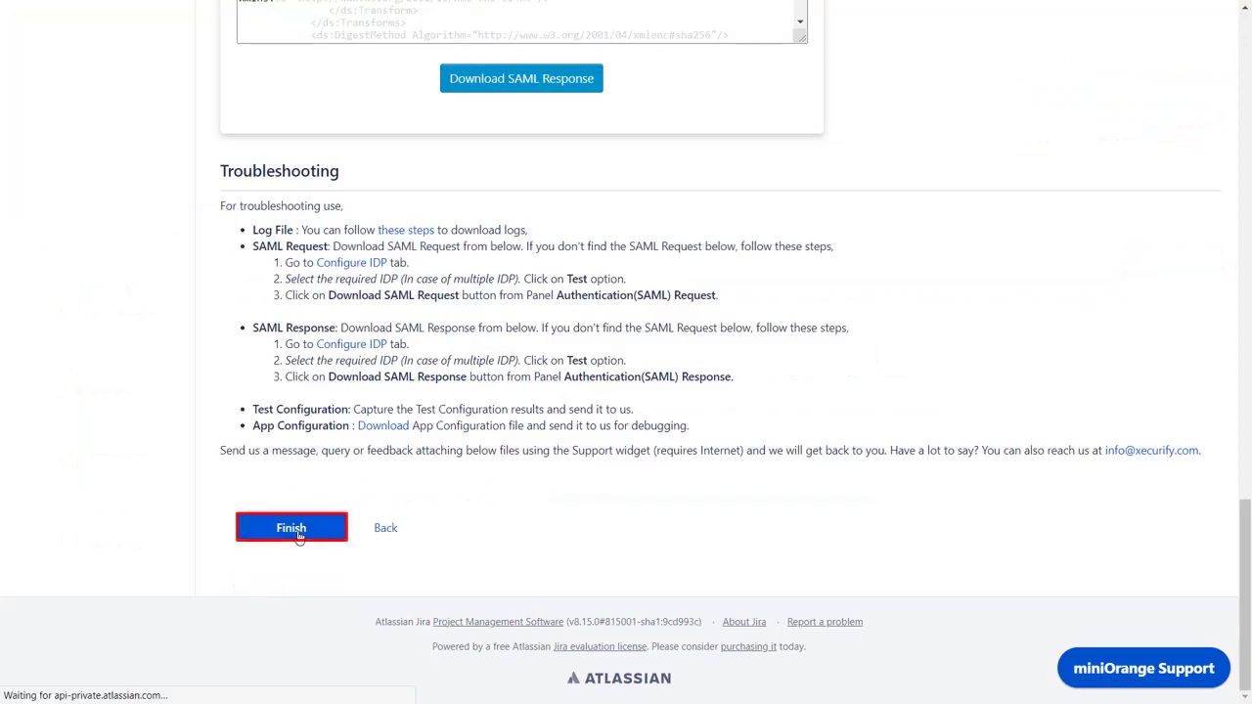
click(298, 534)
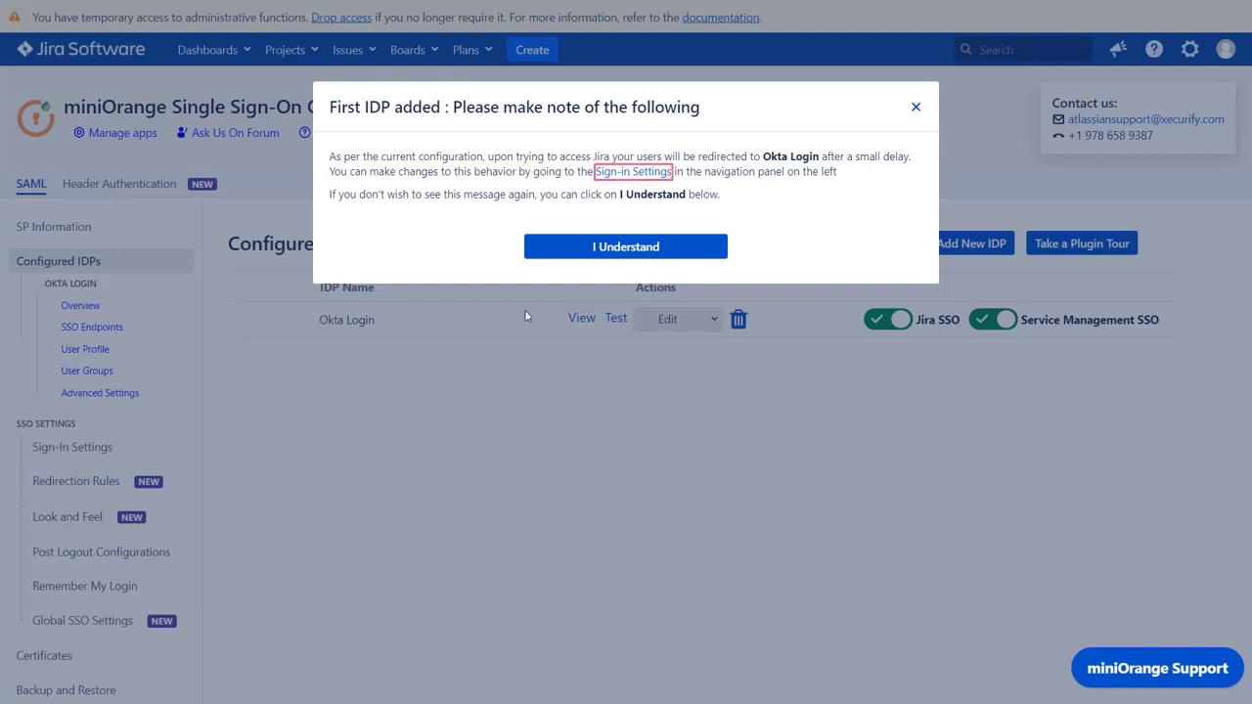
Follow the Sign-in Settings link from the First IDP added notice.
click(615, 174)
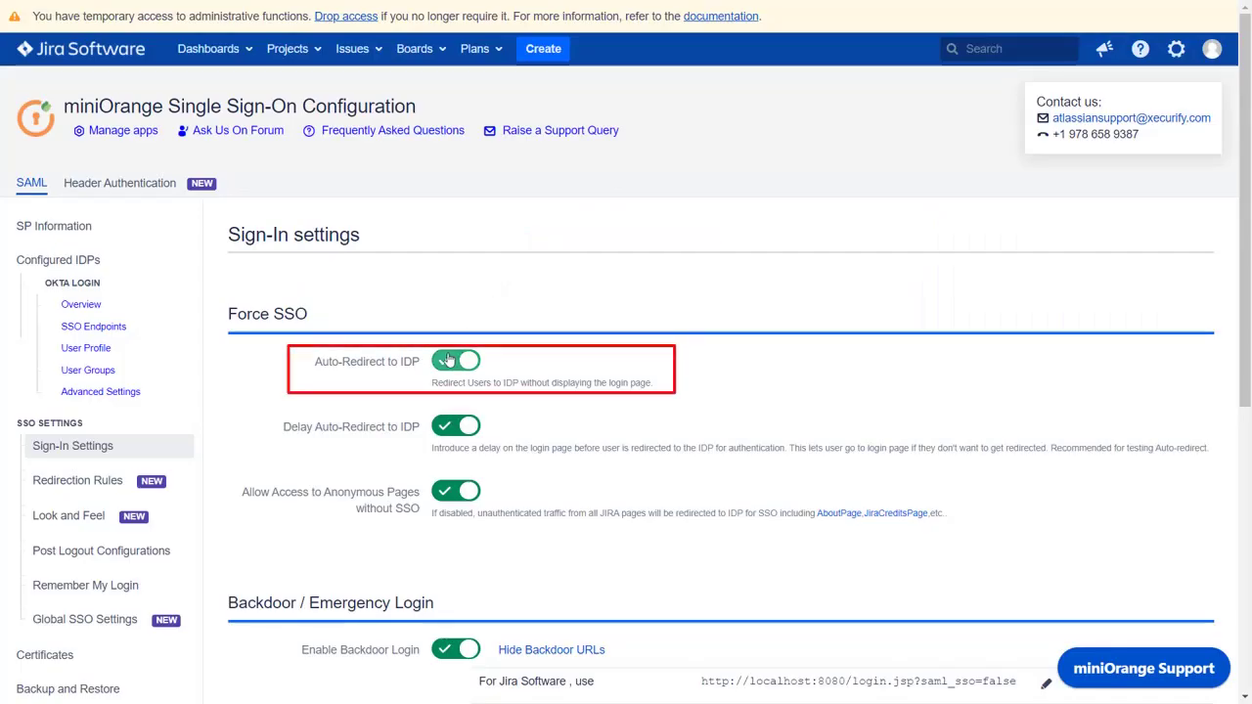
Turn Auto-Redirect to IDP off, save the sign-in settings, and return to Configured IDPs.
click(447, 361)
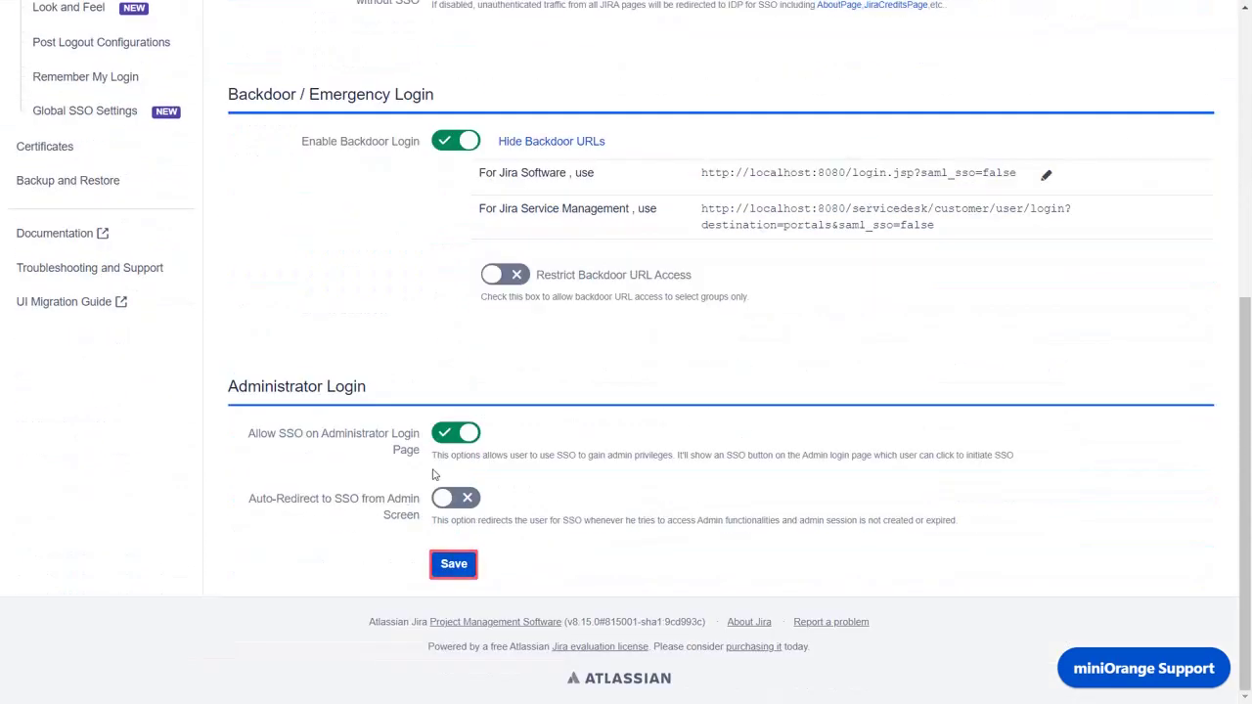
click(440, 565)
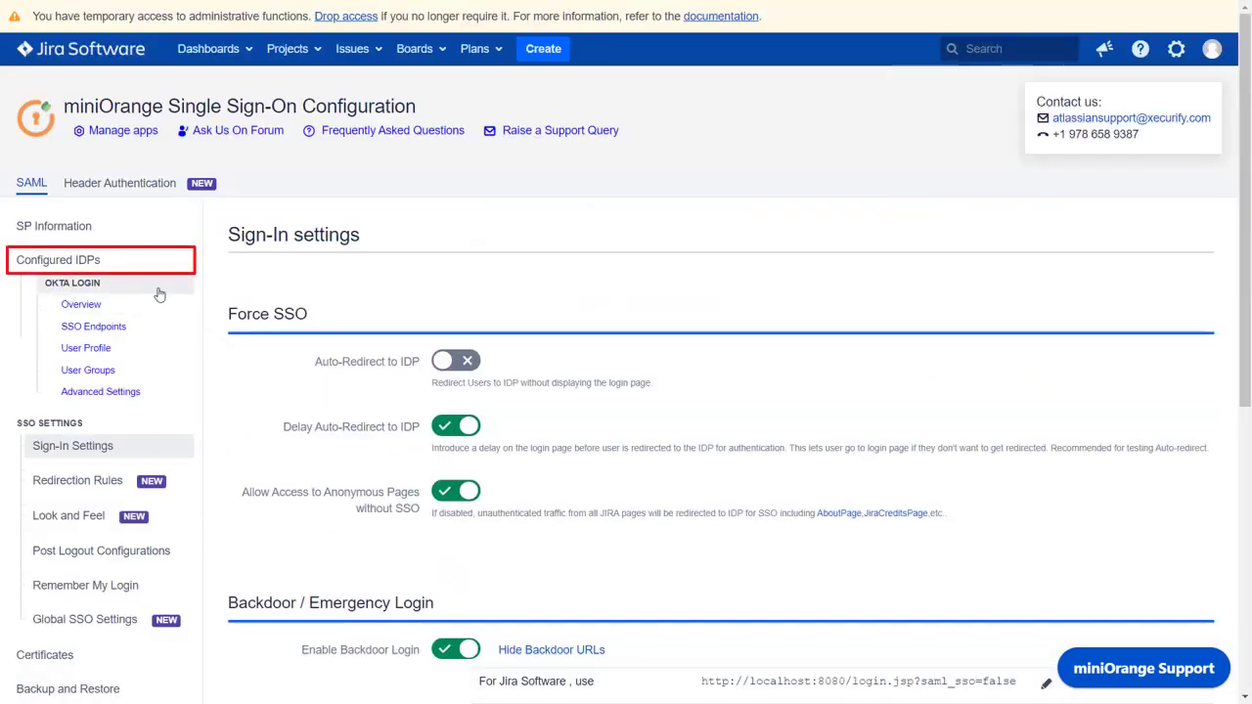
click(119, 273)
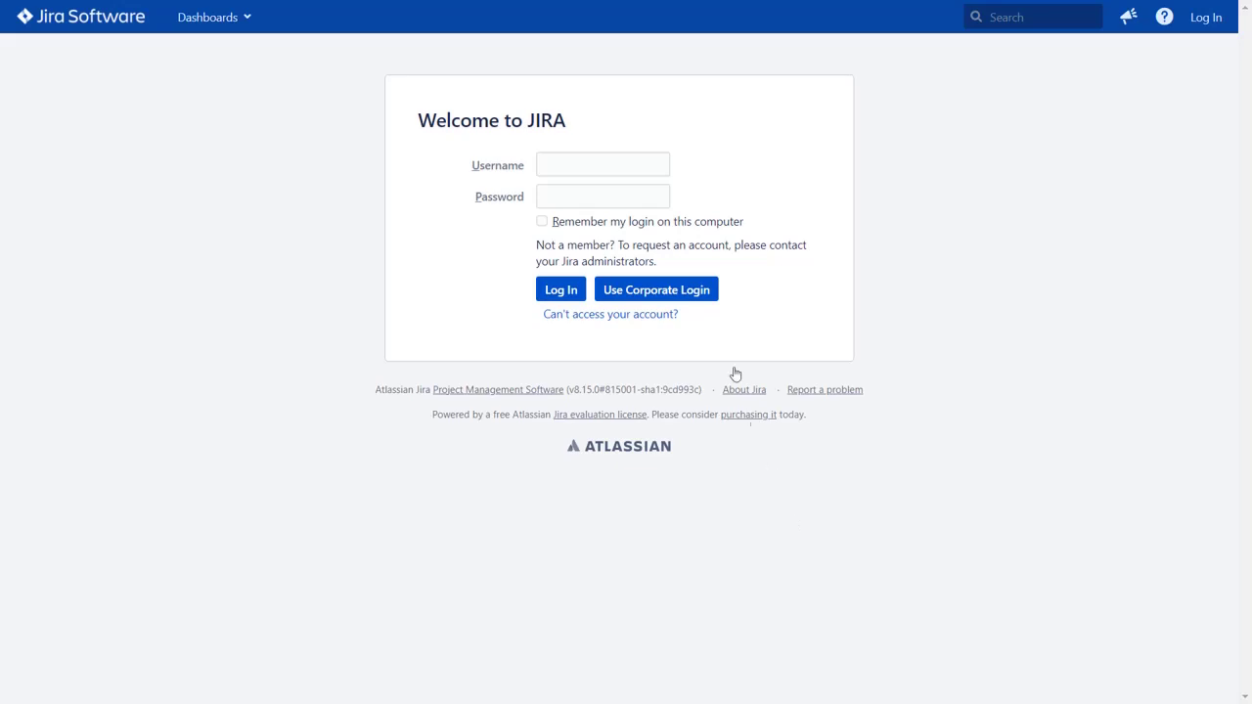
Sign in through Okta corporate login with the test user's email and password.
click(713, 299)
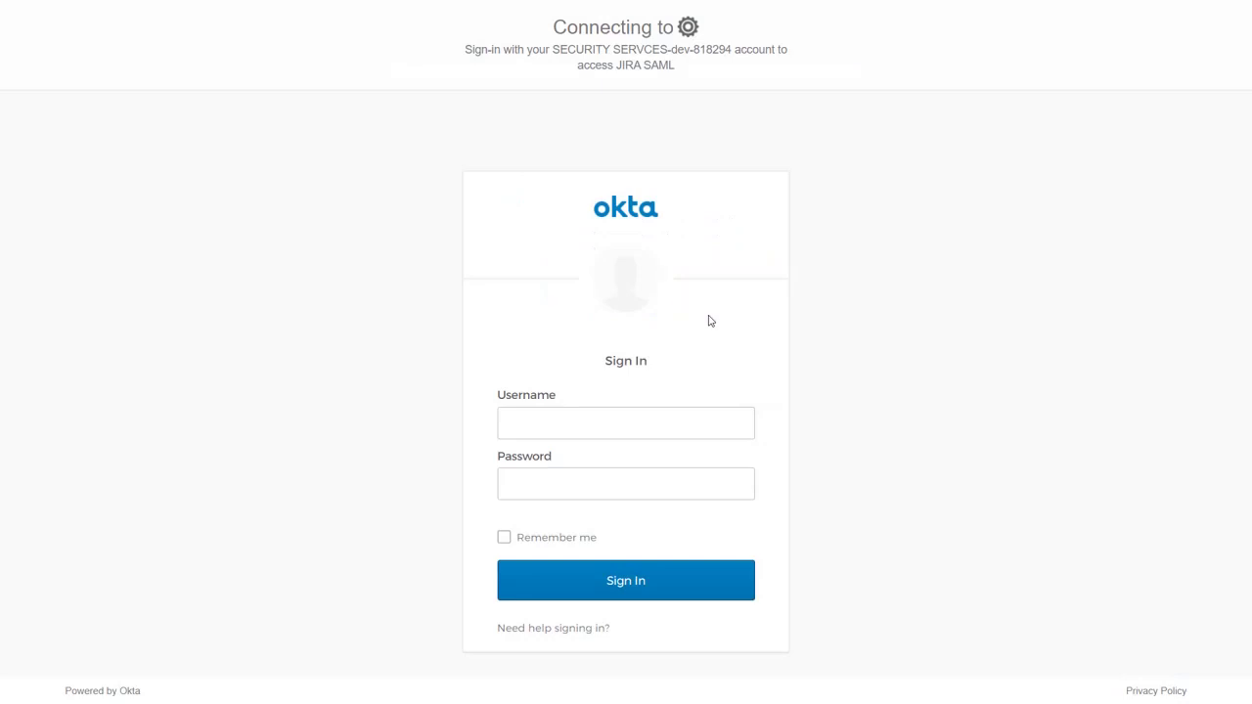
click(663, 419)
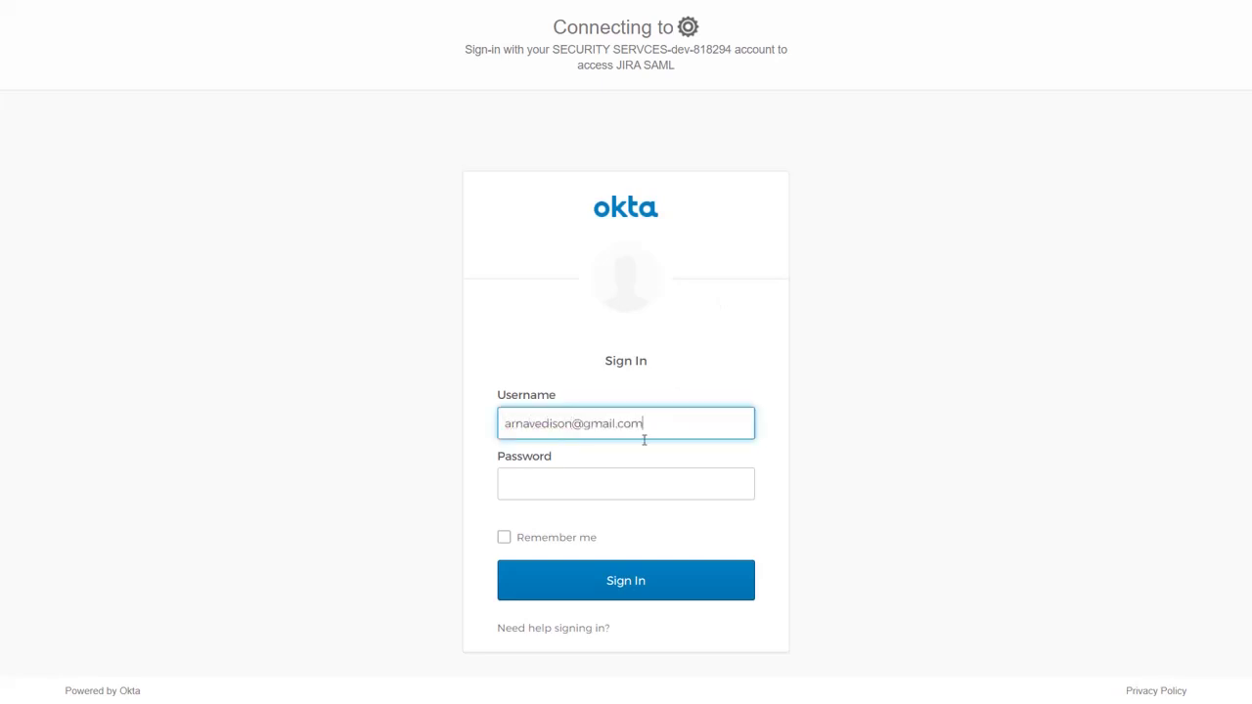
click(622, 479)
text(***********)
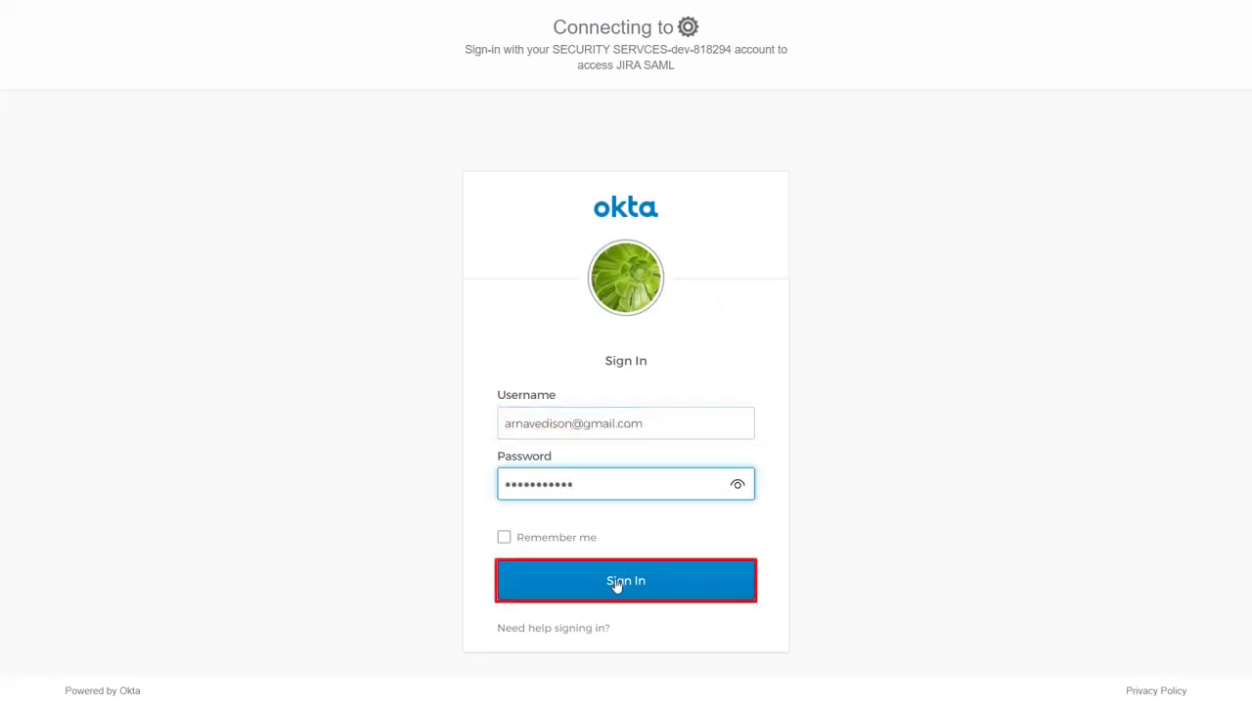
click(617, 585)
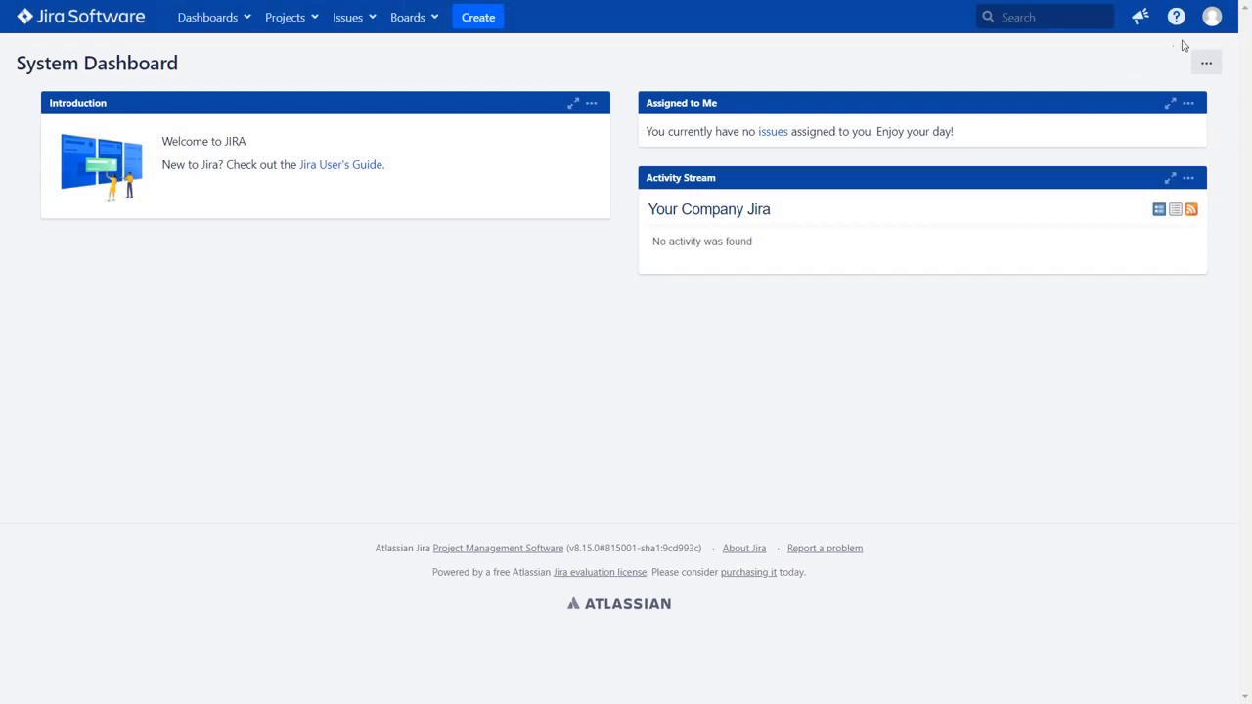
Open the signed-in user's Profile from the avatar menu.
click(1209, 28)
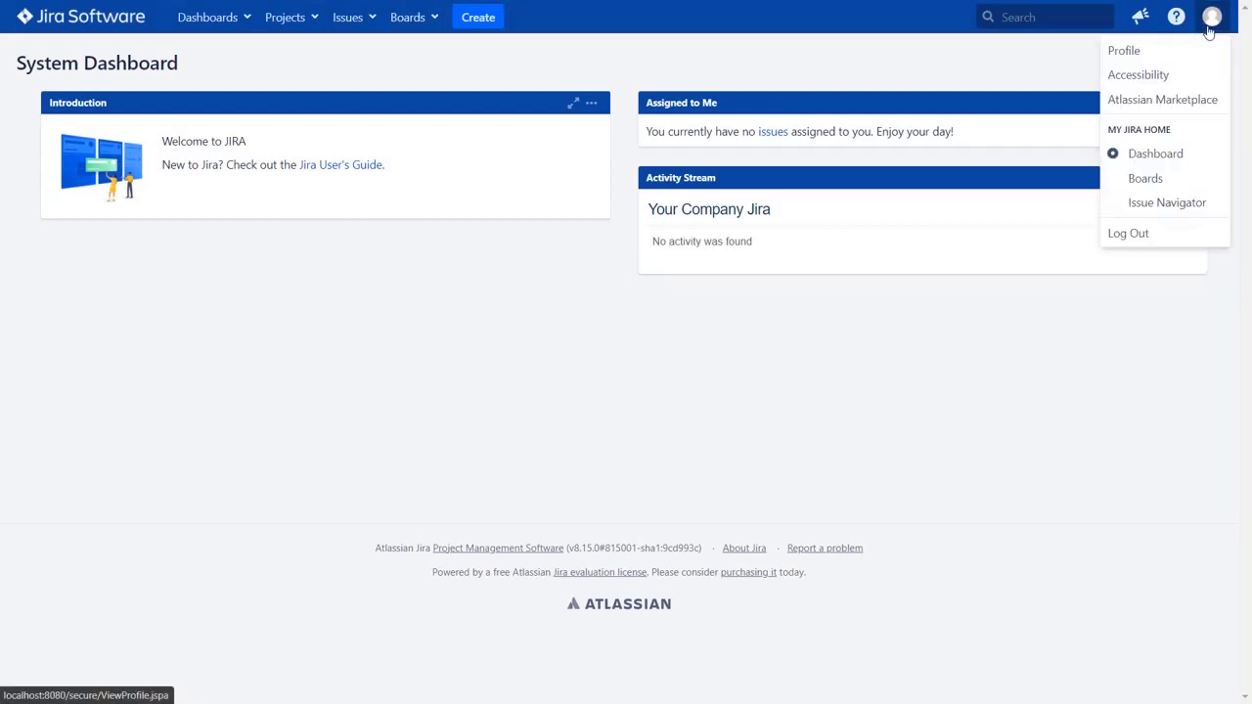
click(1209, 49)
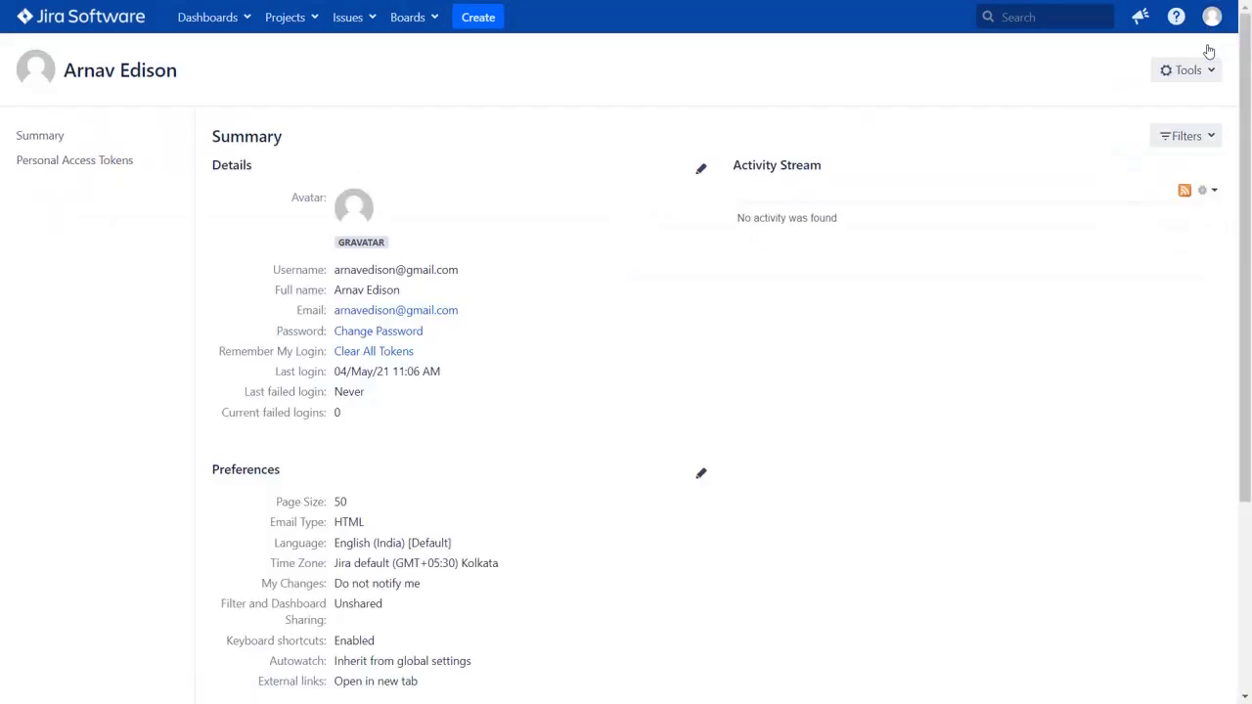